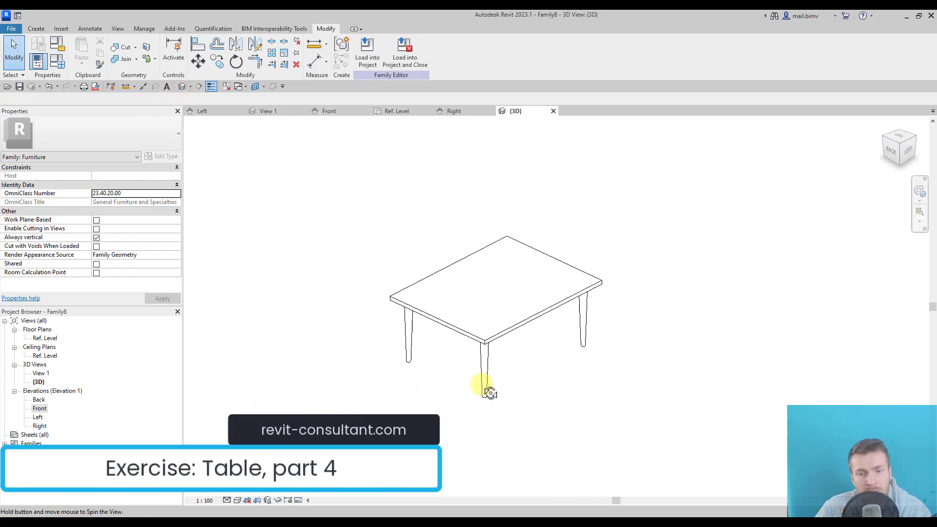
Step: Associate the tabletop extrusion's Material with a new family type parameter 'Material top'
scroll(455, 415, "up", 4)
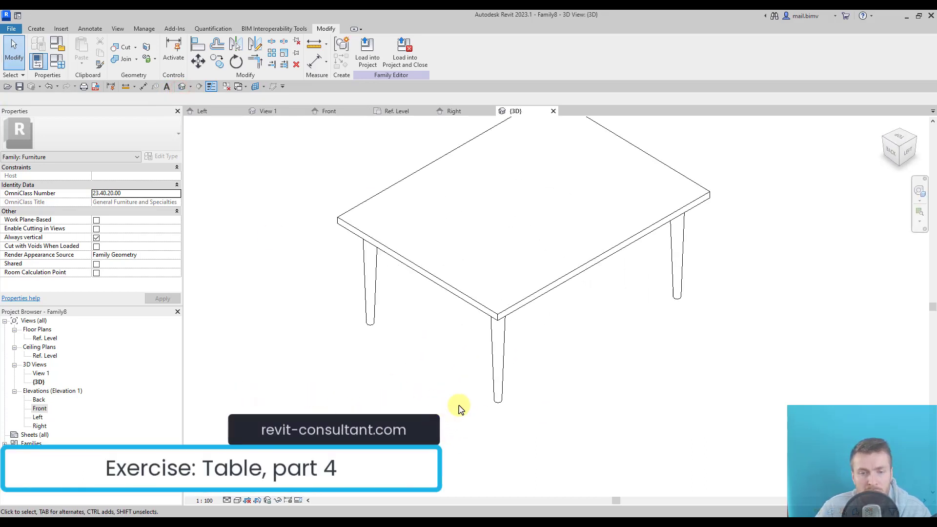
left_click(454, 274)
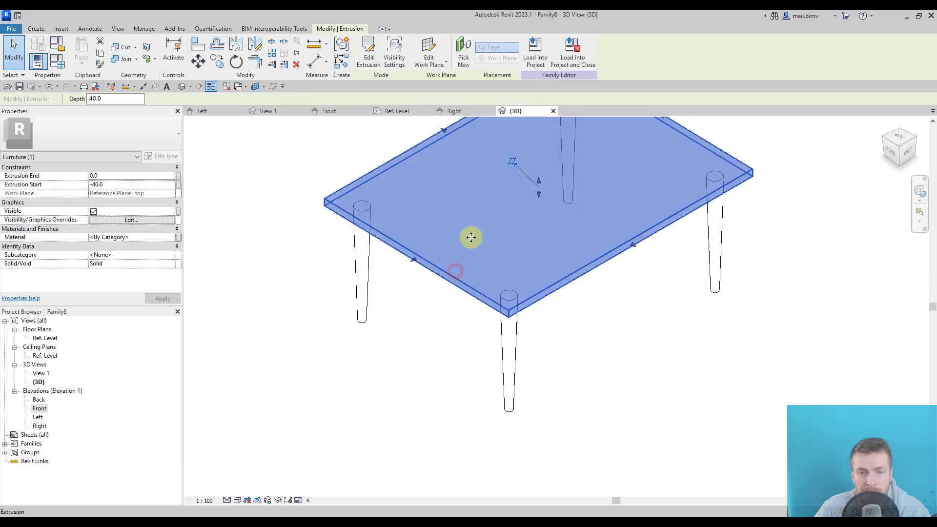
left_click(178, 238)
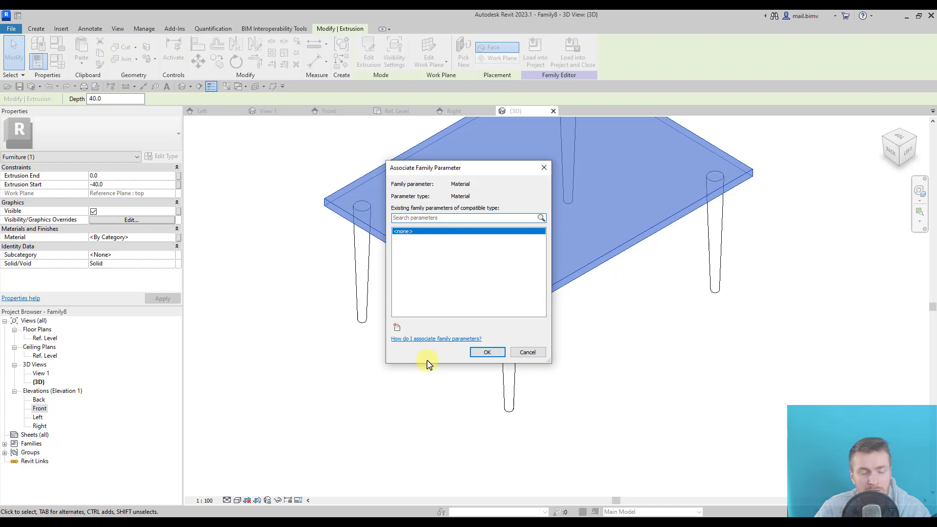
left_click(396, 328)
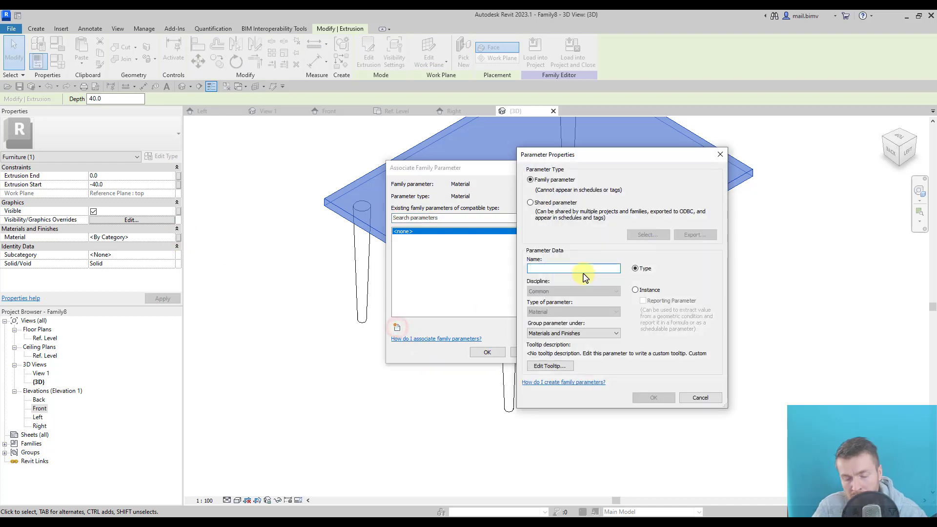
type("Material top")
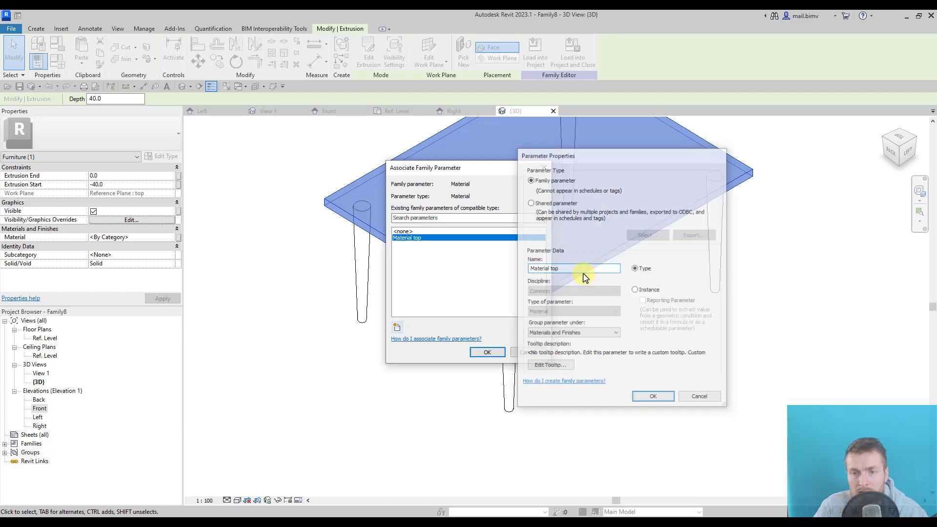
key("Return")
left_click(487, 353)
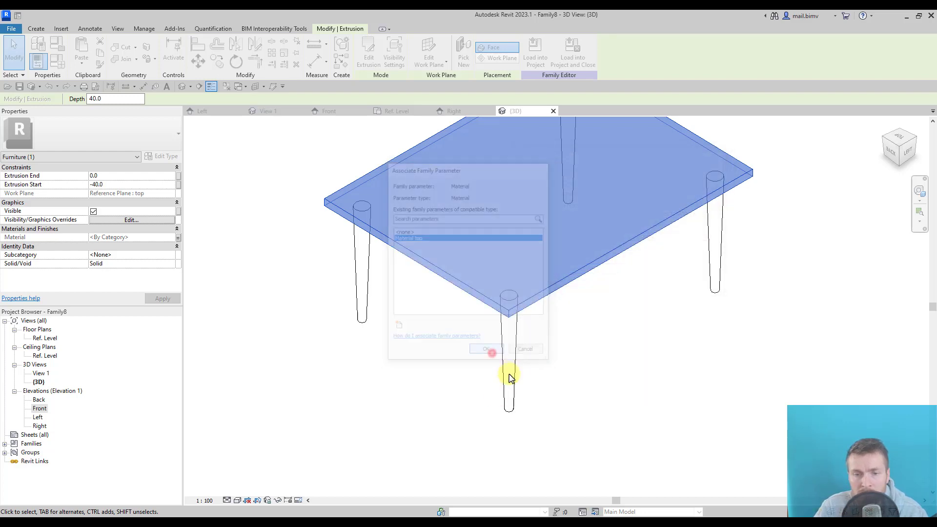
Step: Select all four leg blends and link their Material to a new 'Material legs' parameter
left_click(361, 294, "ctrl")
middle_click_drag(481, 329, 730, 370, "shift")
left_click(703, 362, "ctrl")
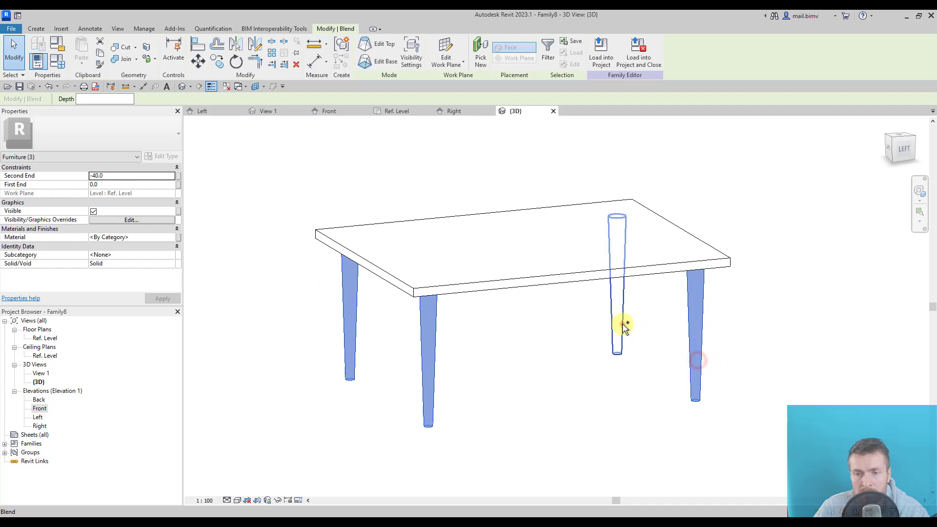
left_click(622, 323, "ctrl")
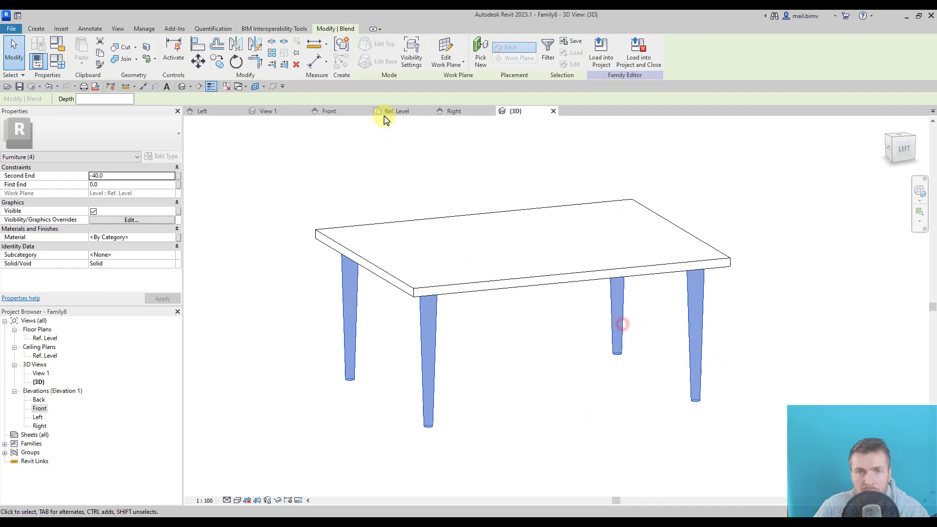
left_click(178, 238)
left_click(395, 327)
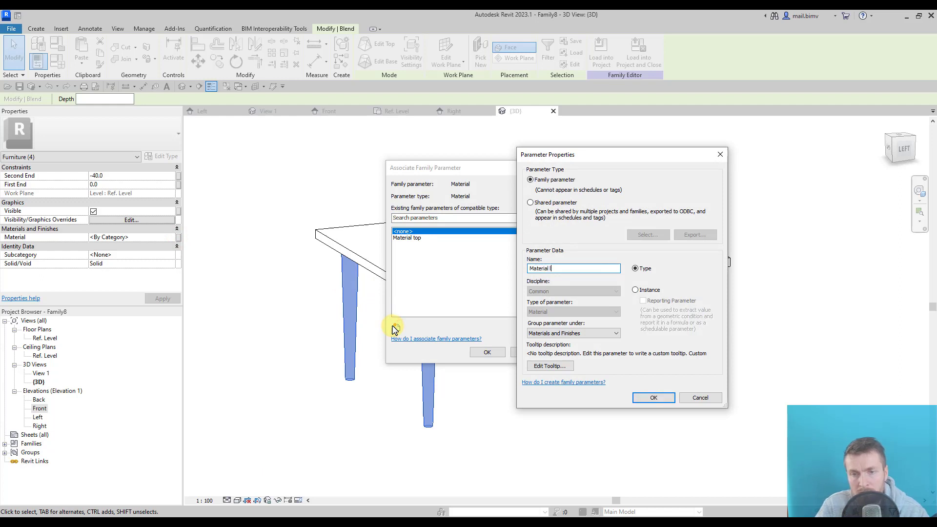
key("Return")
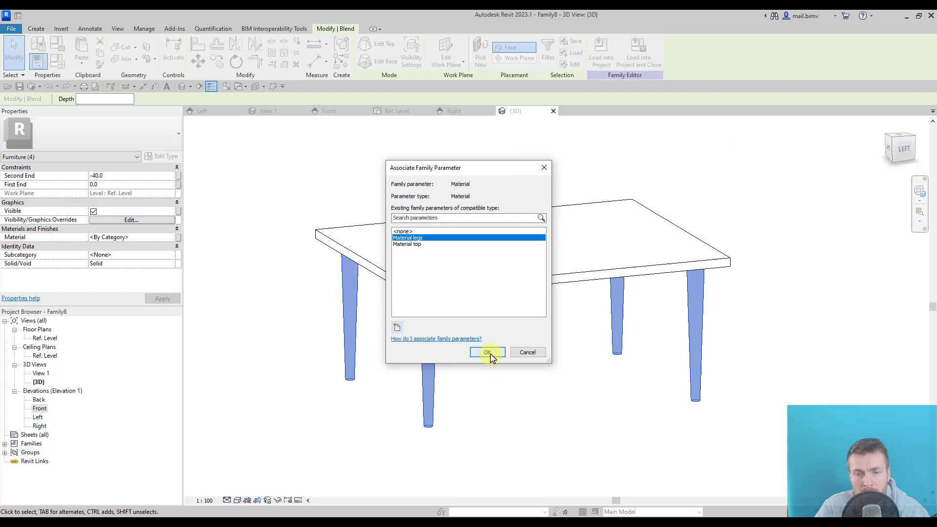
left_click(488, 353)
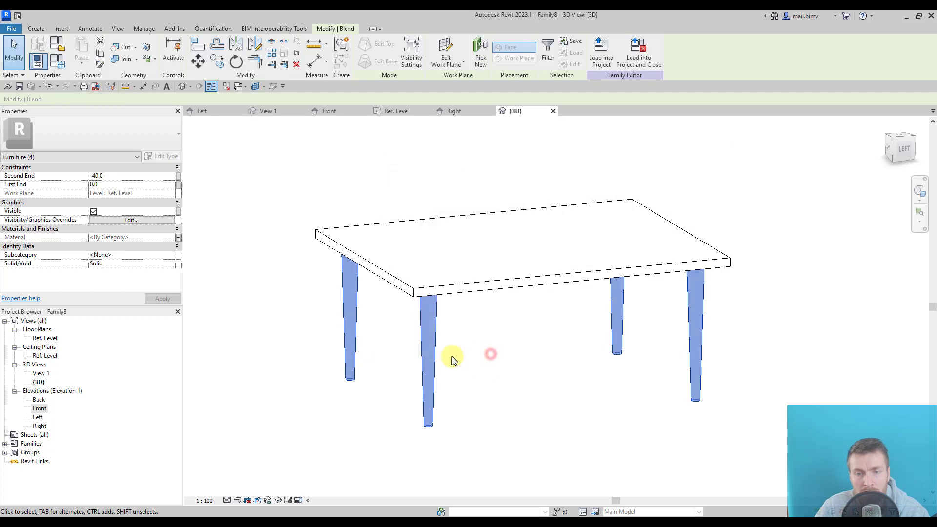
Step: In Family Types, set Material legs to Cherry and Material top to Redwood
left_click(57, 62)
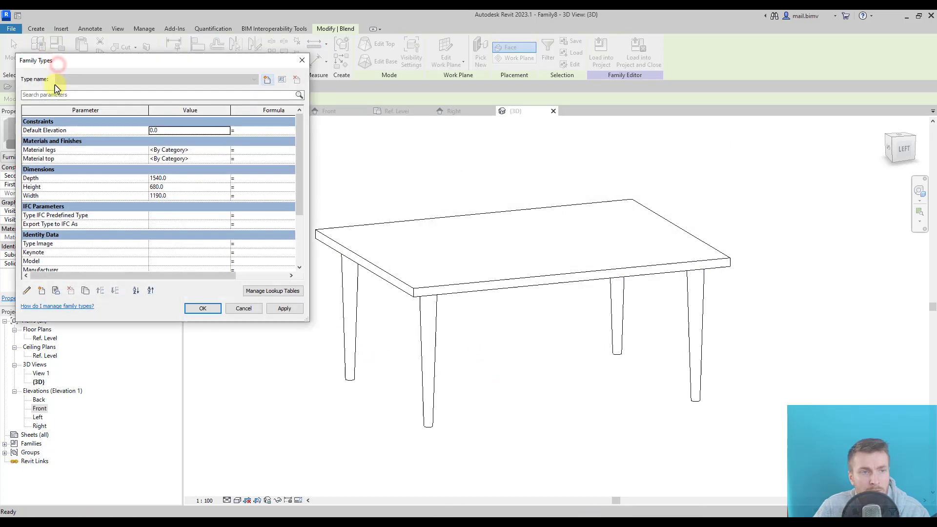
left_click(226, 150)
left_click(226, 149)
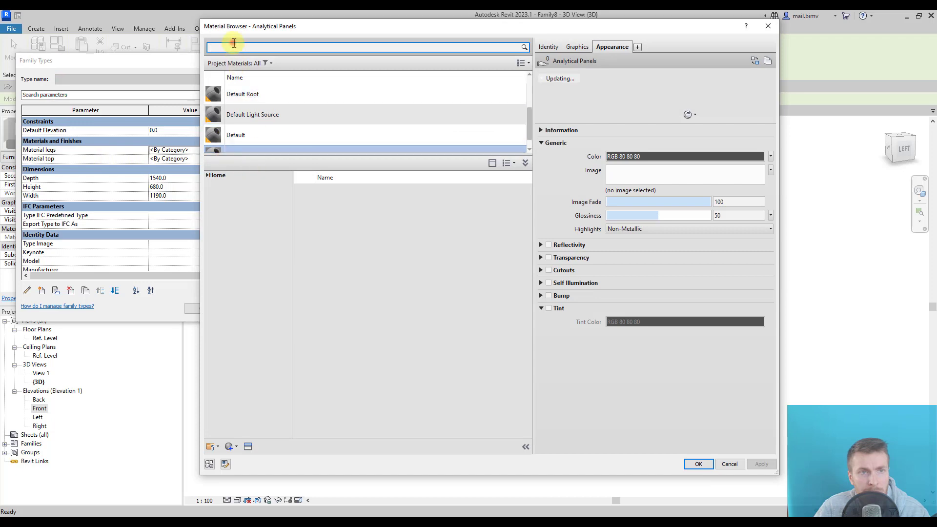
left_click(234, 43)
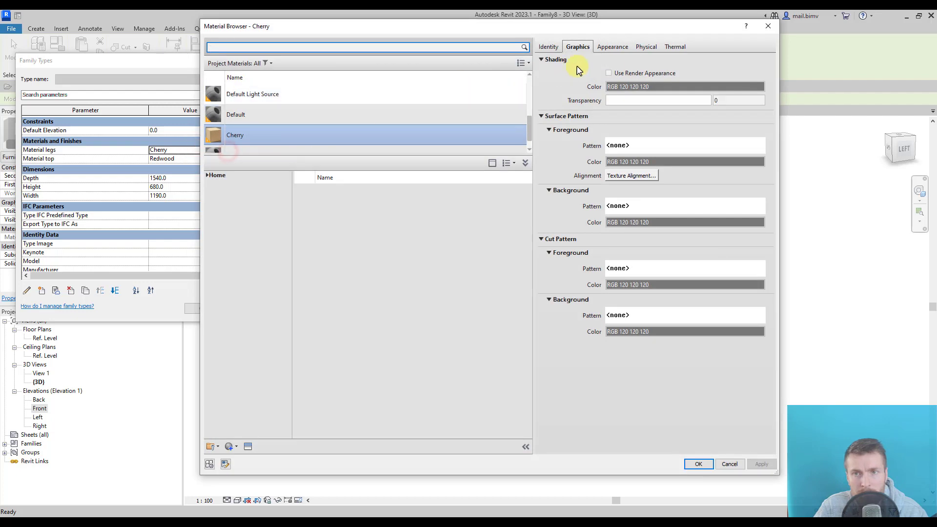
left_click(608, 73)
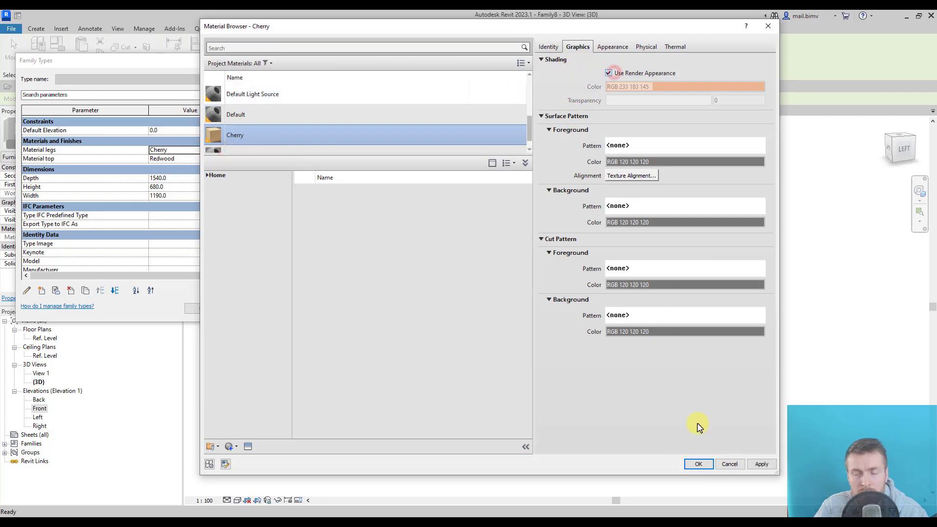
left_click(698, 465)
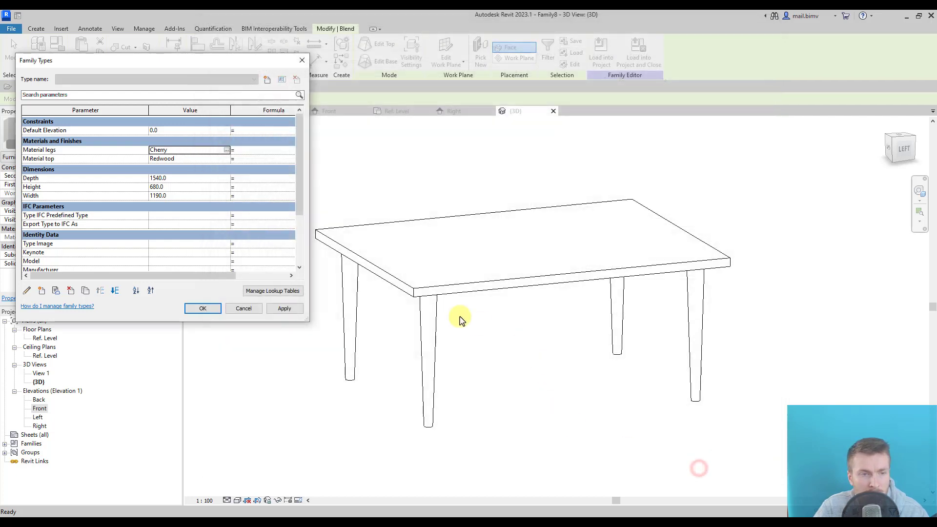
left_click(203, 308)
Step: Switch the visual style to Shaded and orbit to inspect the table's colours
left_click(237, 501)
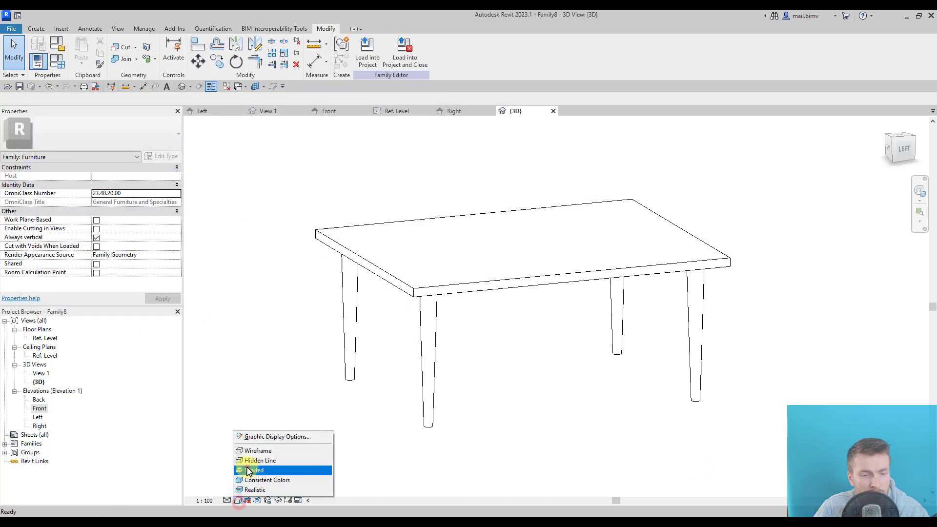
left_click(247, 467)
middle_click_drag(320, 401, 341, 445, "shift")
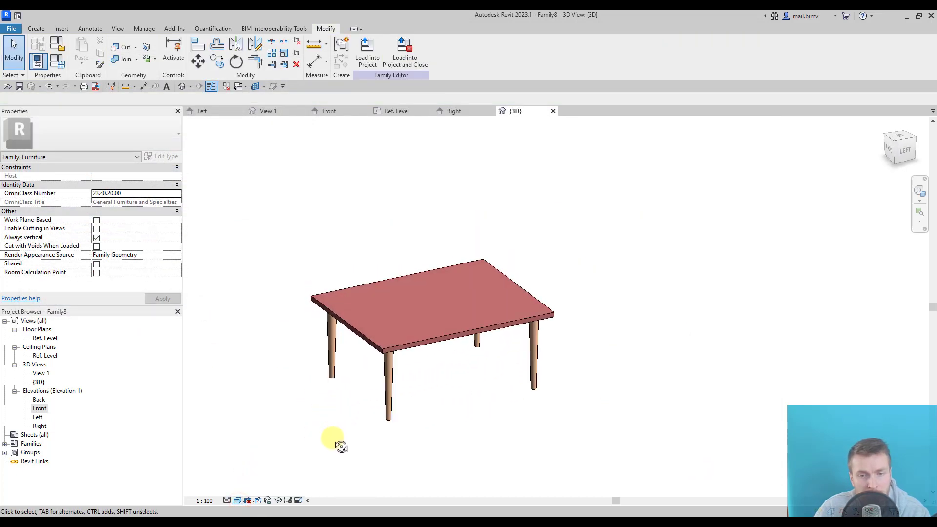
Step: Open the Ref. Level plan, frame the Width 1190 / Depth 1540 layout, and select the tabletop
double_click(45, 341)
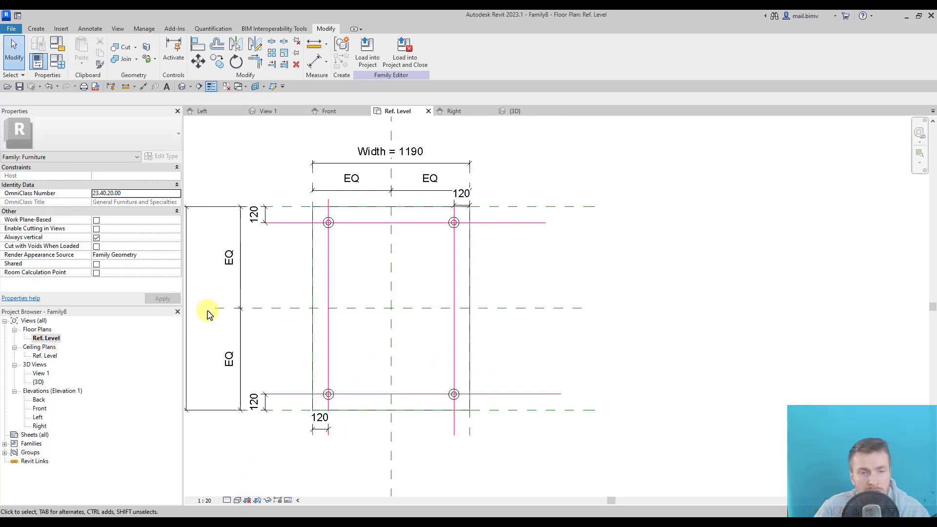
middle_click_drag(312, 265, 350, 286)
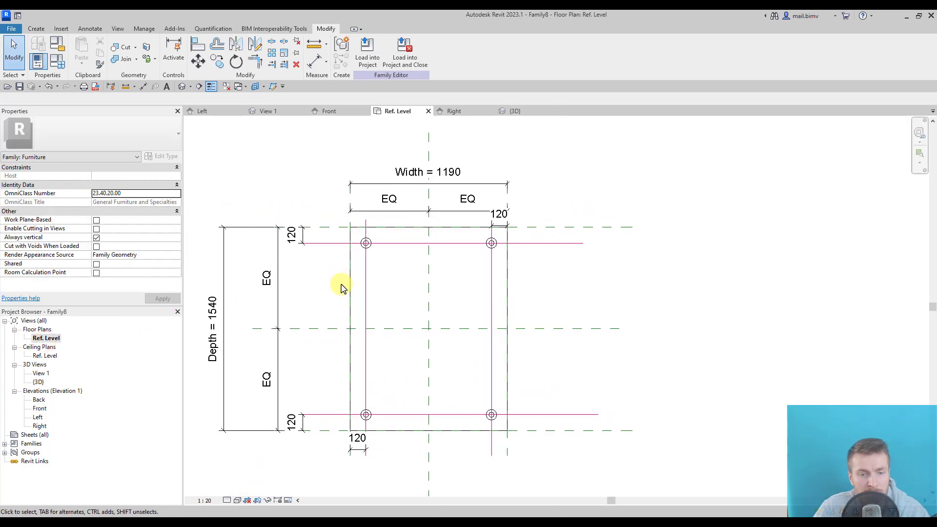
scroll(337, 430, "up", 2)
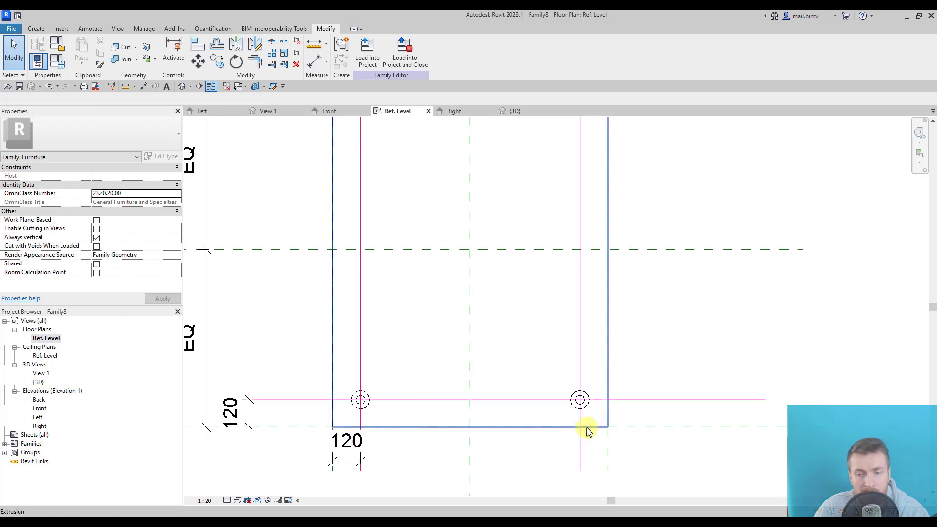
scroll(608, 420, "down", 2)
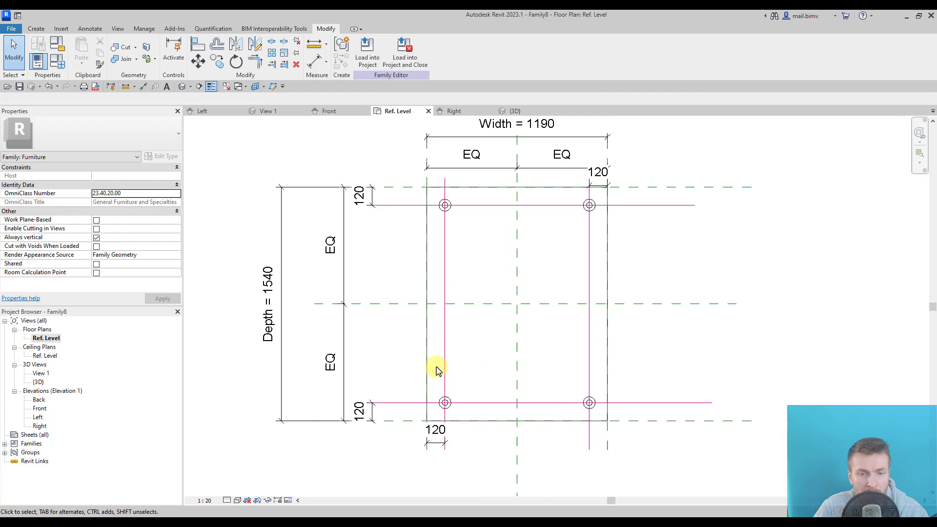
left_click(426, 347)
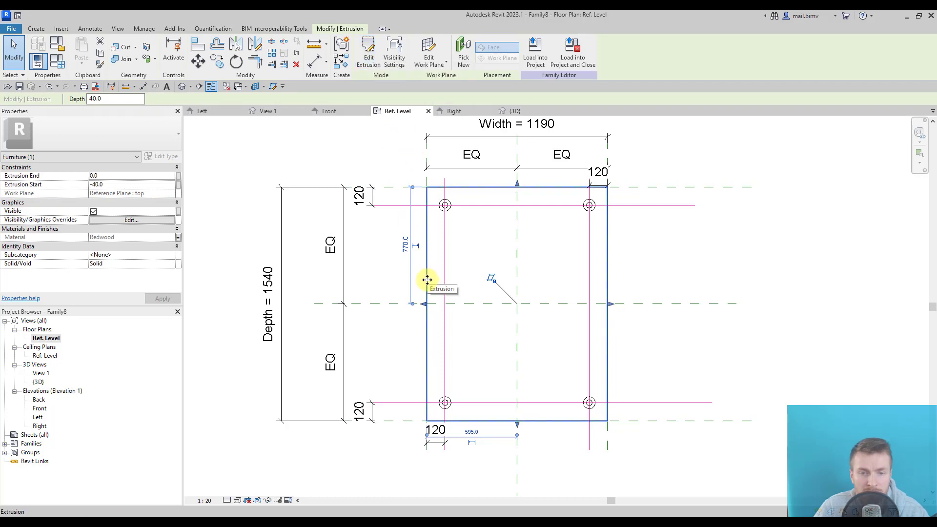
Step: Edit the tabletop sketch and round the bottom-left corner with a radius 100 fillet arc
double_click(427, 280)
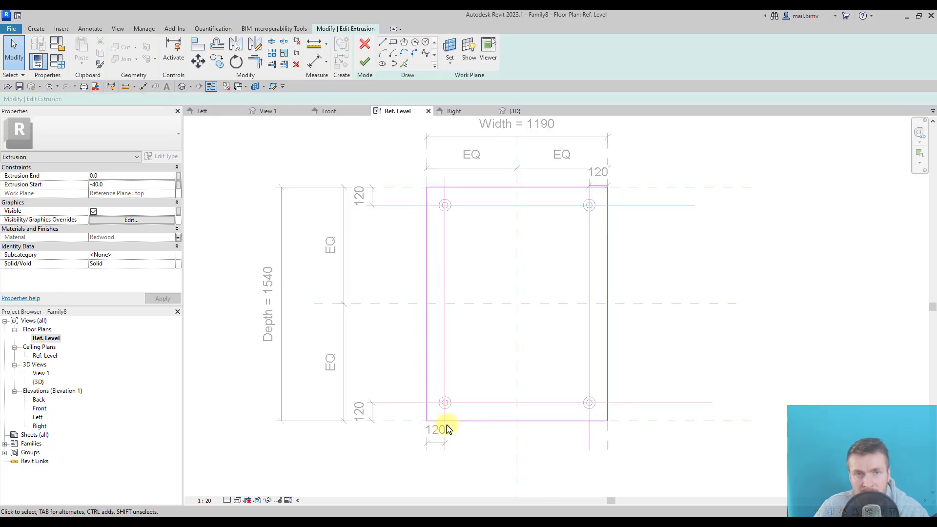
scroll(450, 436, "up", 3)
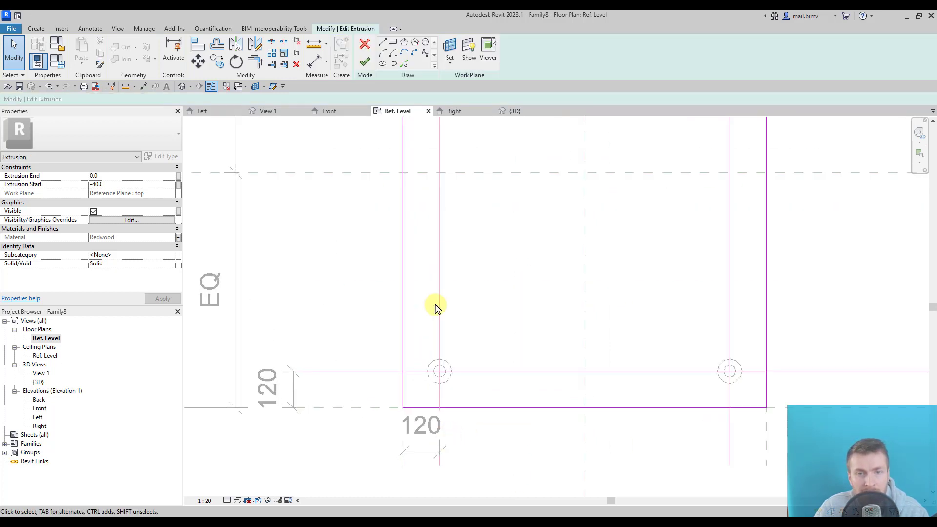
left_click(415, 55)
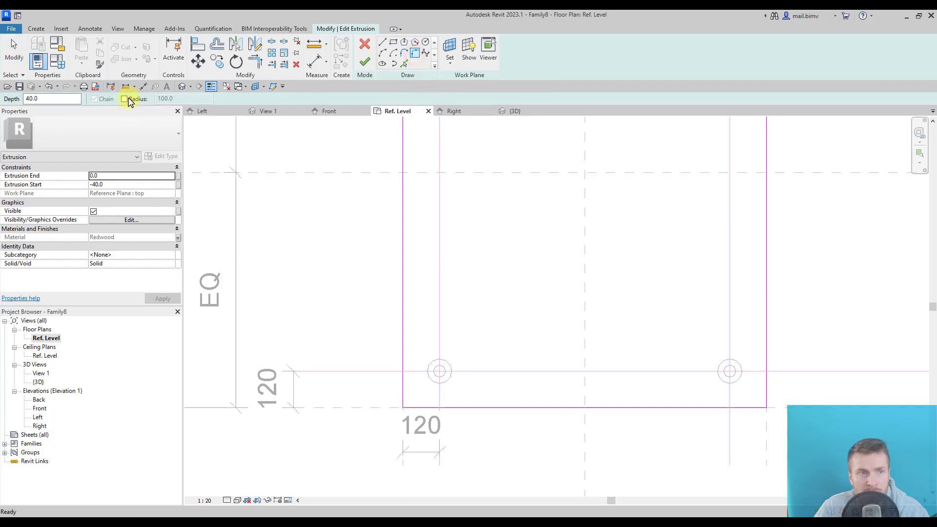
left_click(128, 99)
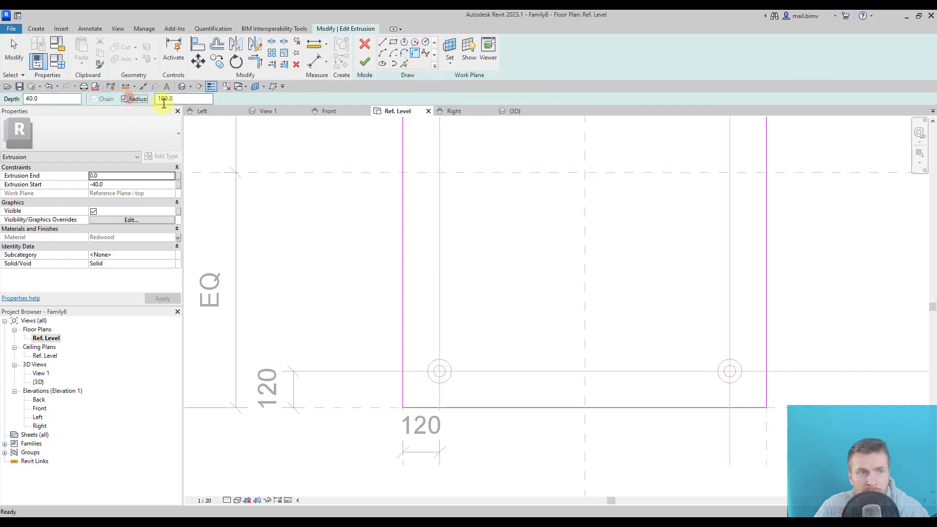
left_click(405, 376)
left_click(422, 407)
Step: Fillet the bottom-right, top-right and top-left corners at radius 100 and finish the sketch
middle_click_drag(491, 399, 337, 405)
left_click(597, 404)
left_click(620, 375)
scroll(581, 455, "down", 3)
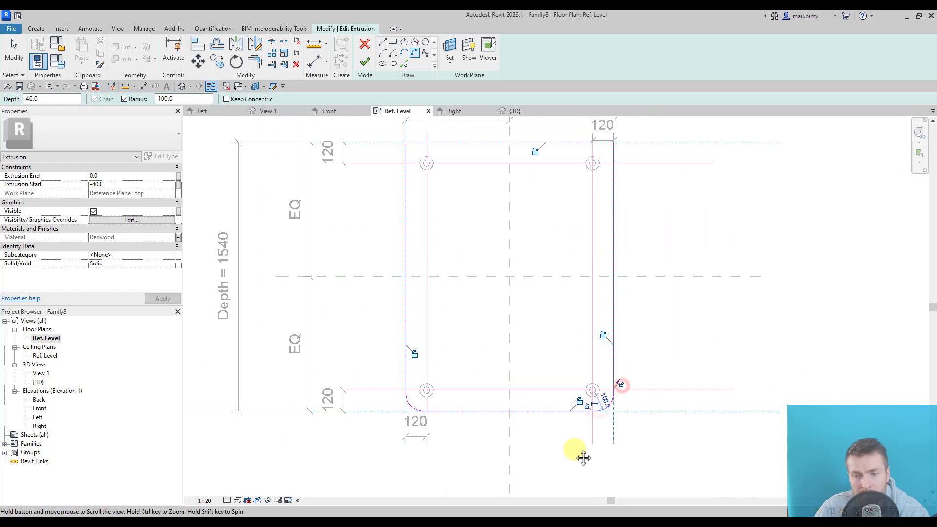
scroll(554, 293, "up", 4)
left_click(561, 298)
scroll(553, 275, "up", 3)
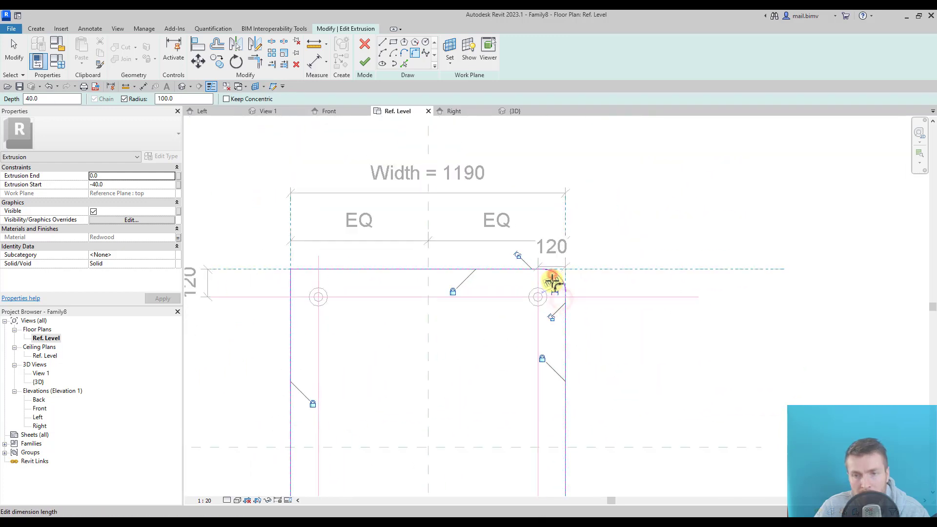
mouse_move(165, 291)
middle_mouse_down()
mouse_move(274, 307)
mouse_move(567, 318)
middle_mouse_up()
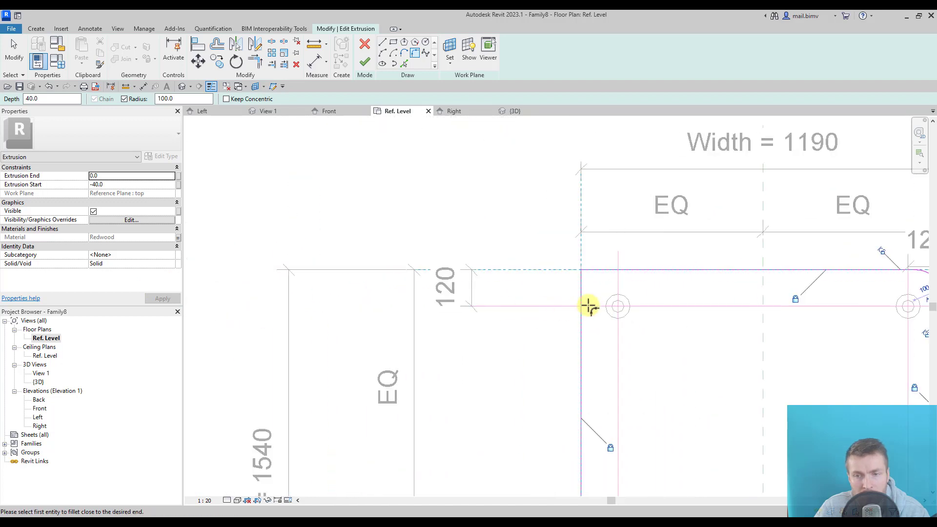
left_click(581, 305)
left_click(602, 274)
scroll(601, 274, "down", 4)
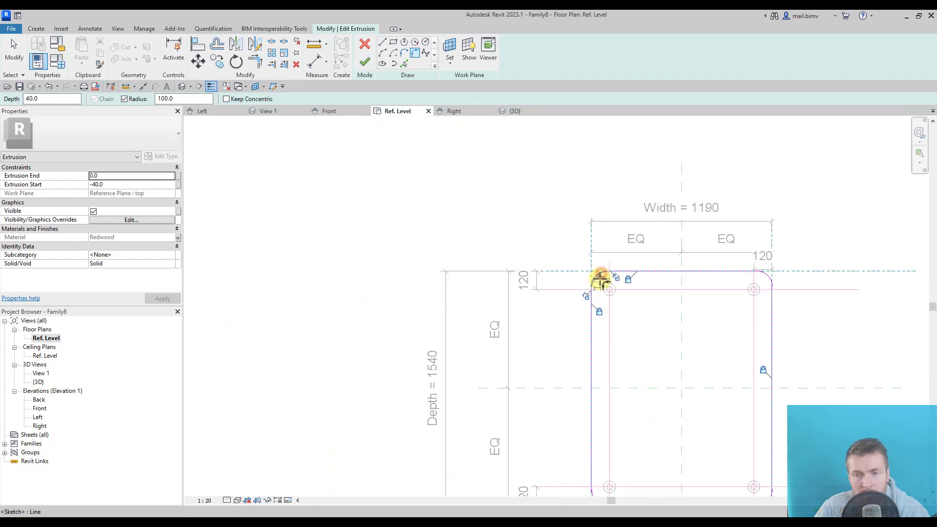
left_click(365, 63)
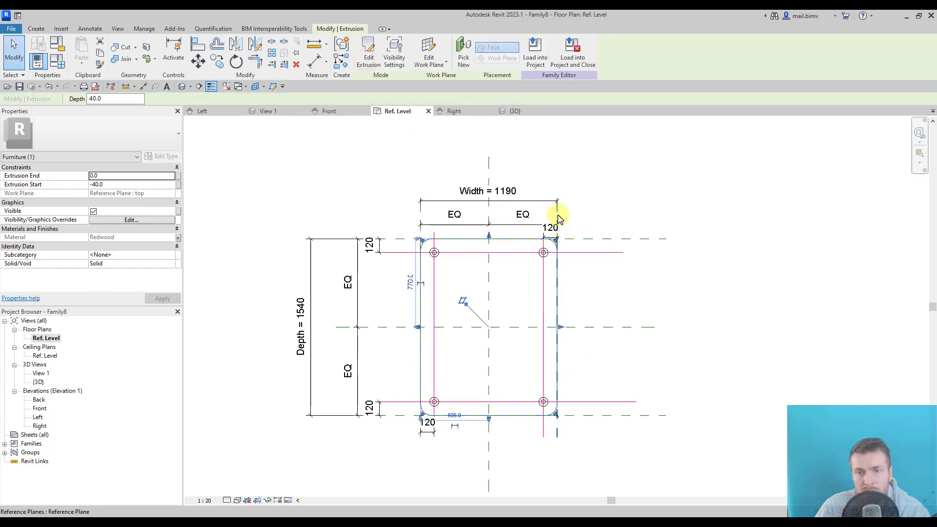
Step: Drag the reference planes to widen the table to 1400 and reduce its depth to 1210
left_click(555, 216)
left_click_drag(555, 216, 567, 215)
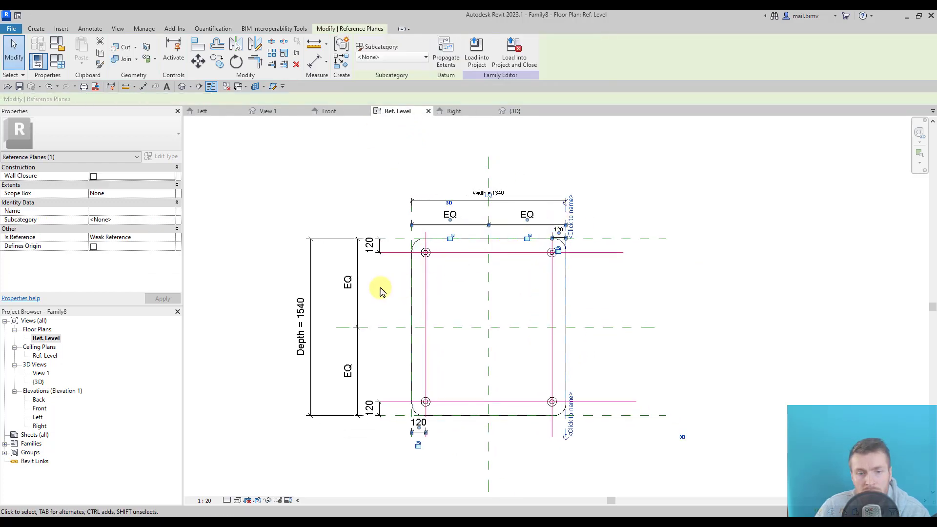
left_click_drag(394, 239, 391, 247)
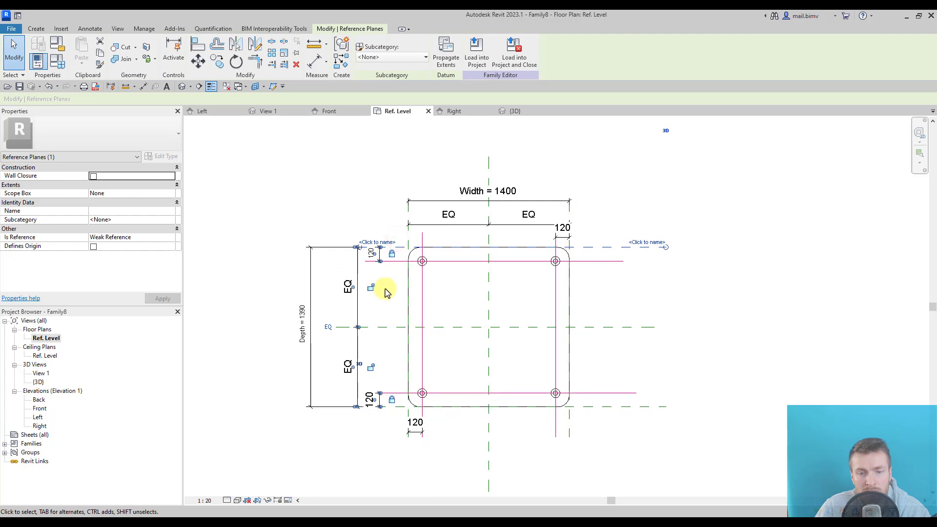
left_click_drag(387, 298, 387, 324)
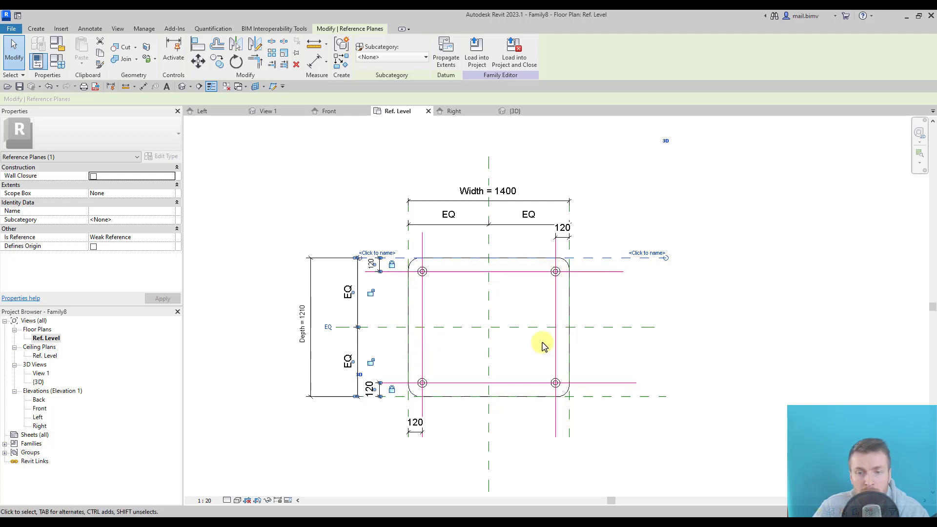
Step: Reopen the tabletop sketch and add radial dimensions to the two bottom corner arcs
double_click(566, 350)
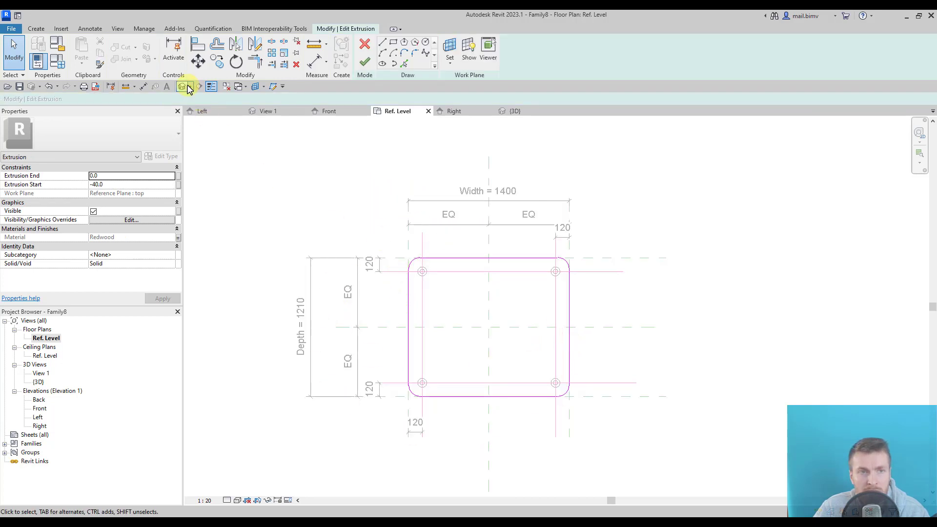
left_click(144, 88)
left_click(411, 51)
scroll(436, 418, "up", 4)
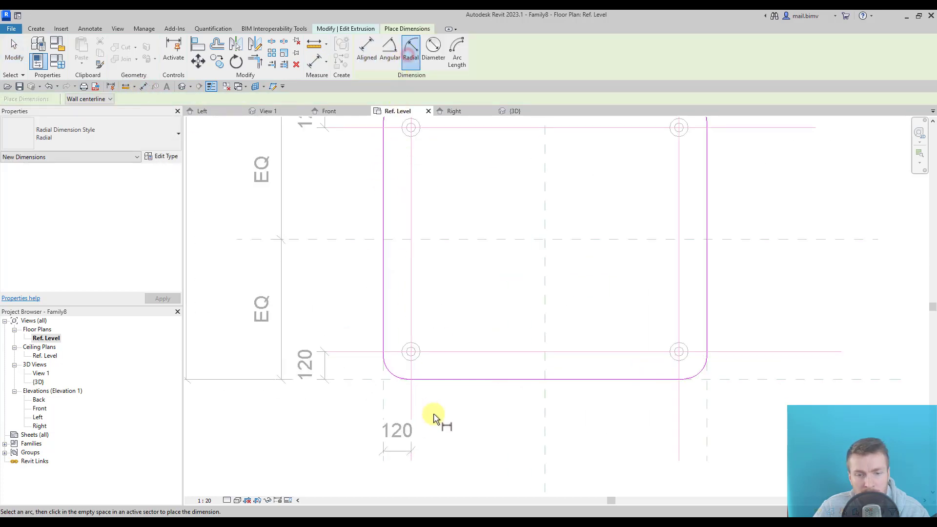
left_click(393, 372)
left_click(396, 373)
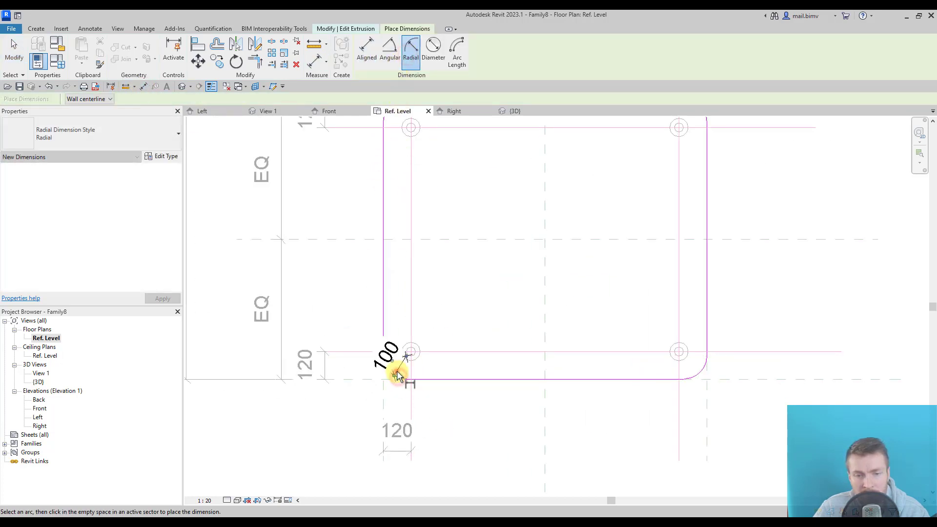
left_click(704, 380)
left_click(700, 359)
Step: Add radial dimensions to the top-right and top-left corner arcs
middle_click_drag(701, 360, 643, 523)
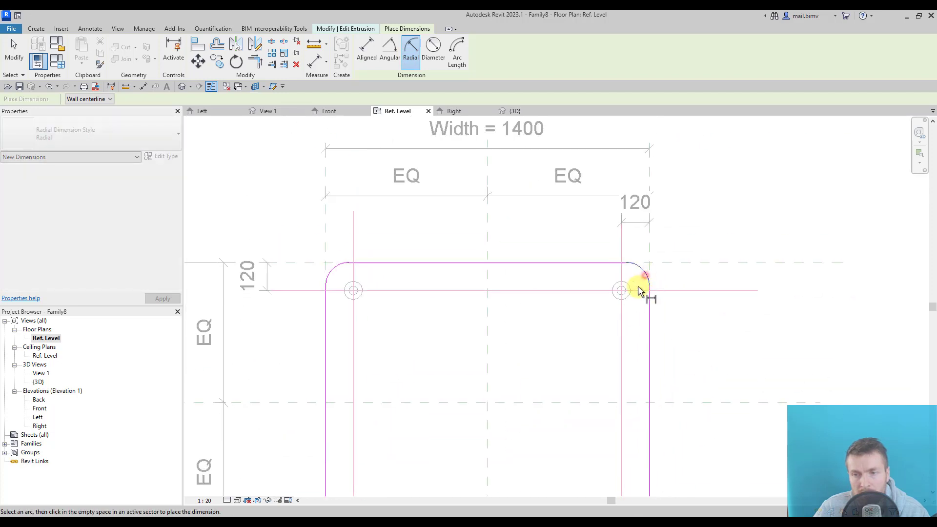
left_click(640, 291)
left_click(642, 278)
left_click(335, 268)
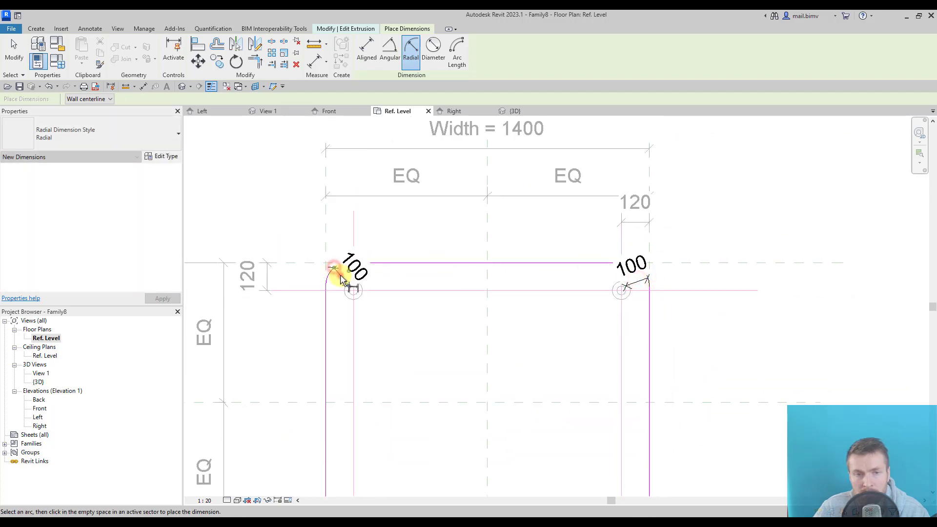
left_click(340, 280)
scroll(340, 279, "down", 3)
left_click(14, 49)
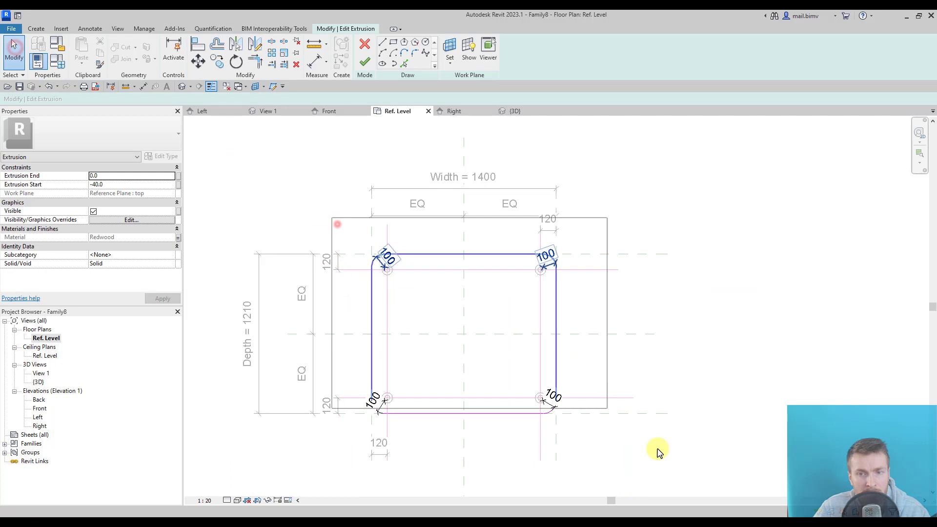
Step: Select all four radius dimensions and create a new label parameter for them
left_click(378, 258)
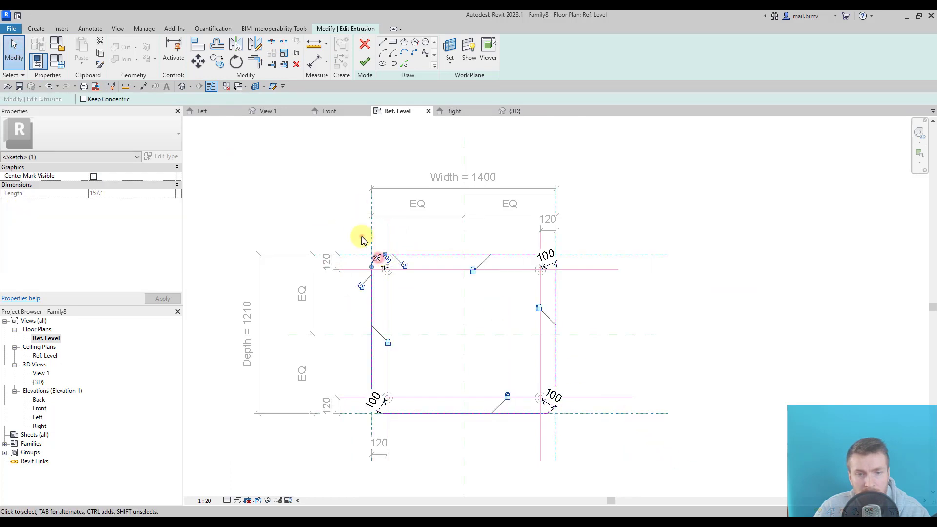
left_click(362, 239)
left_click(544, 267)
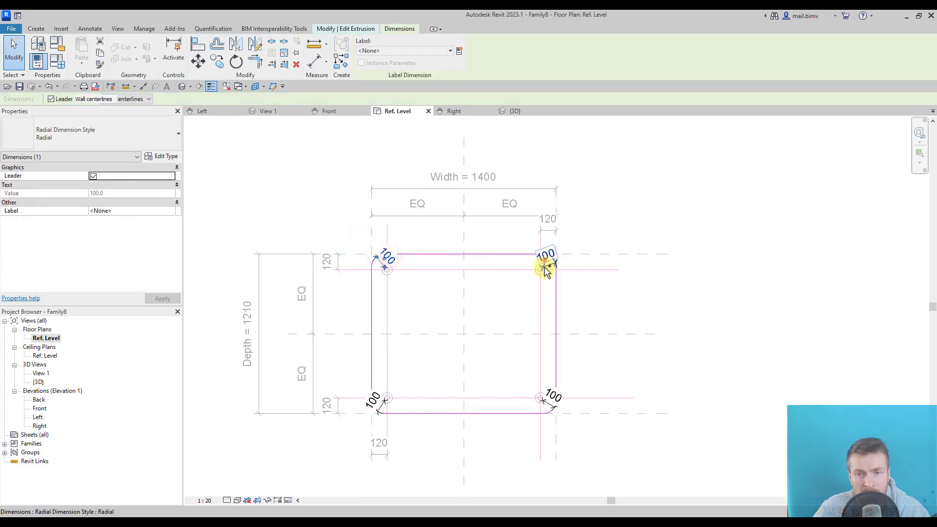
left_click(553, 394, "ctrl")
left_click(375, 398, "ctrl")
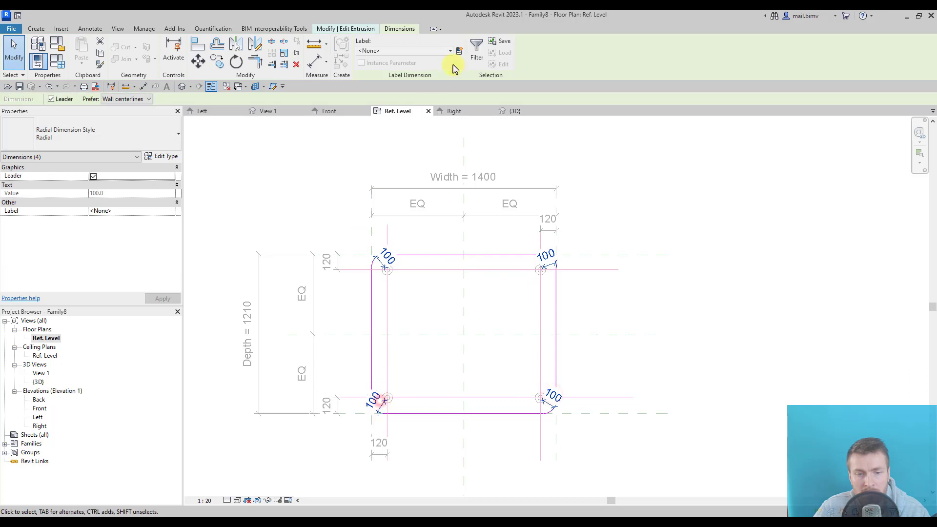
left_click(459, 50)
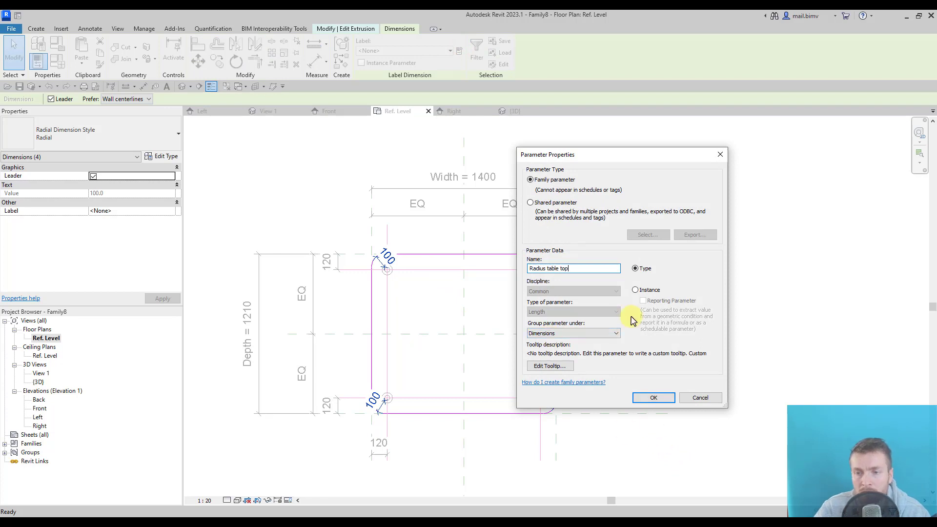
Step: Define Radius table top as an instance parameter driving all four corner radii
left_click(637, 289)
left_click(656, 398)
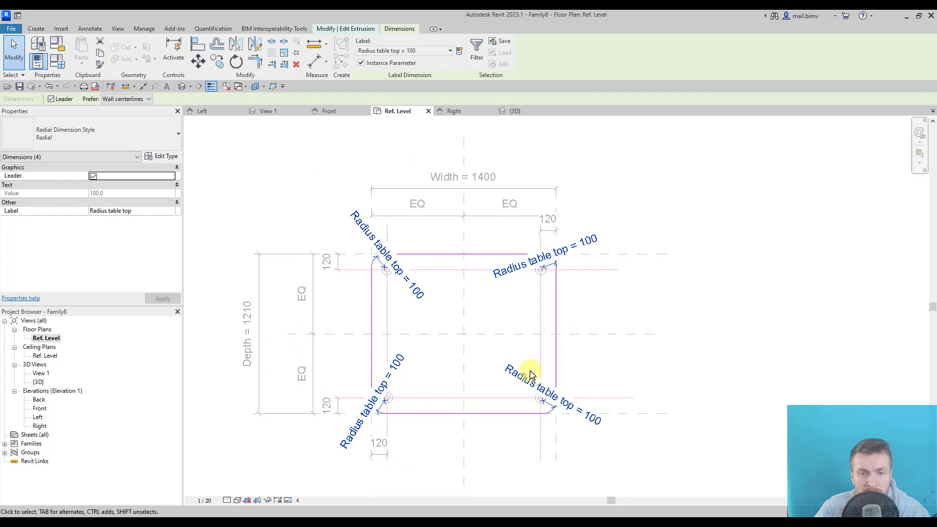
scroll(381, 391, "up", 3)
middle_click_drag(402, 391, 359, 410)
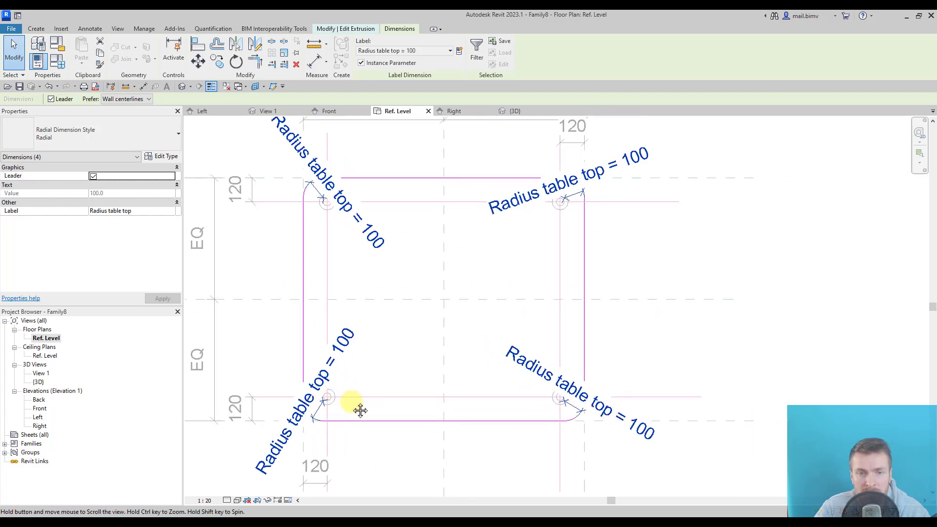
scroll(358, 400, "down", 2)
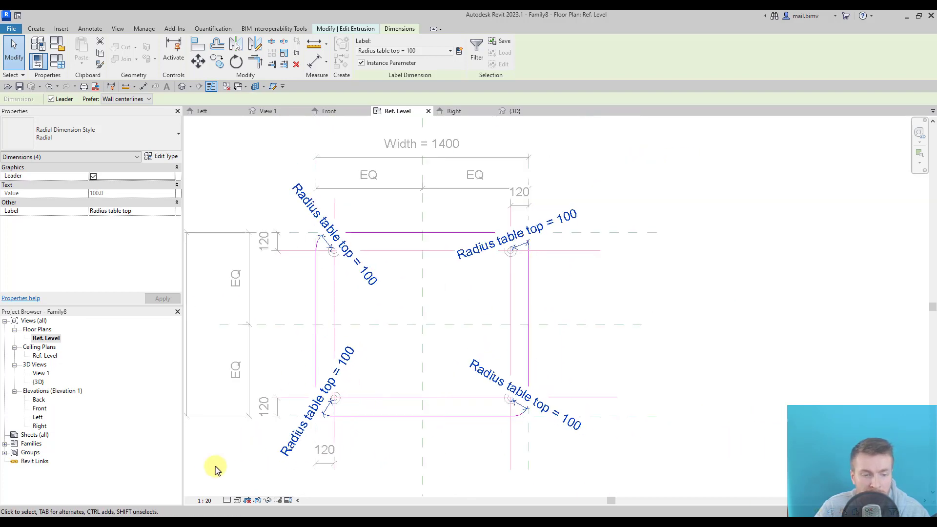
Step: Set the view scale to 1:10 and finish the tabletop extrusion sketch
left_click(204, 501)
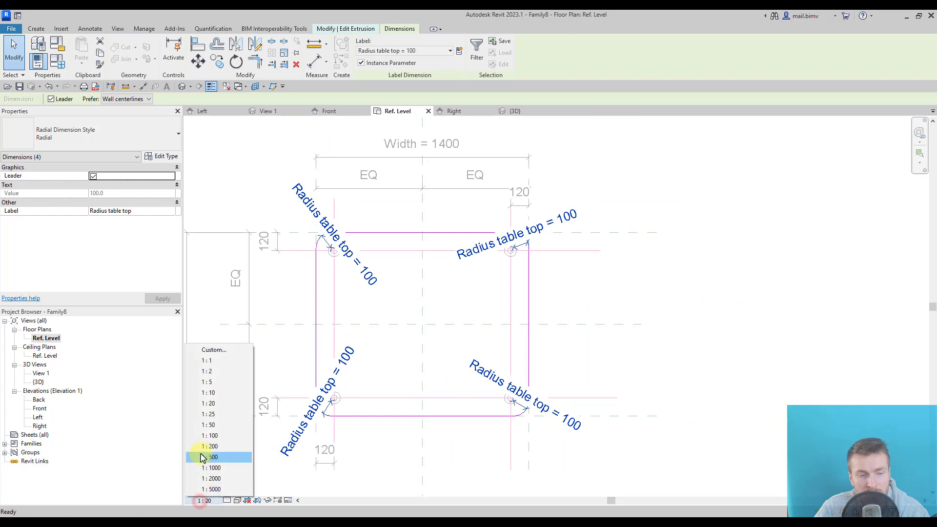
left_click(209, 392)
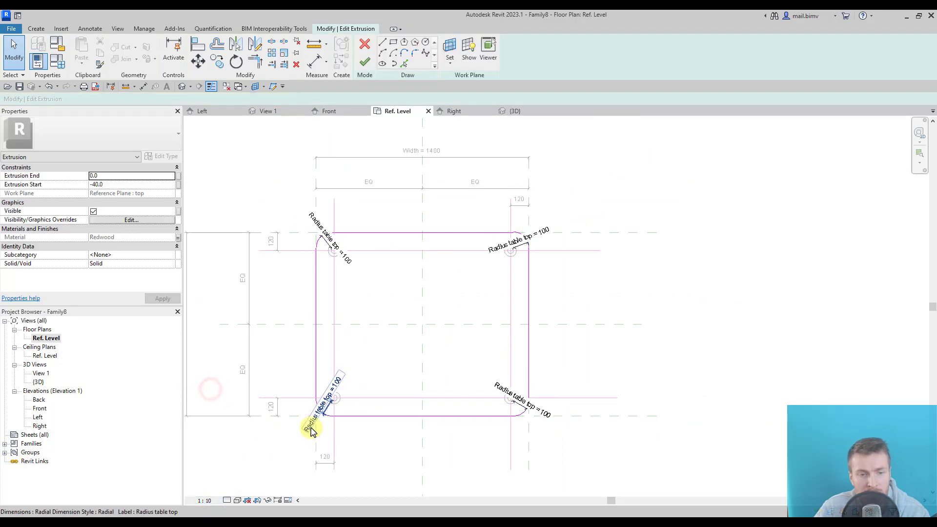
left_click(367, 64)
scroll(371, 295, "down", 2)
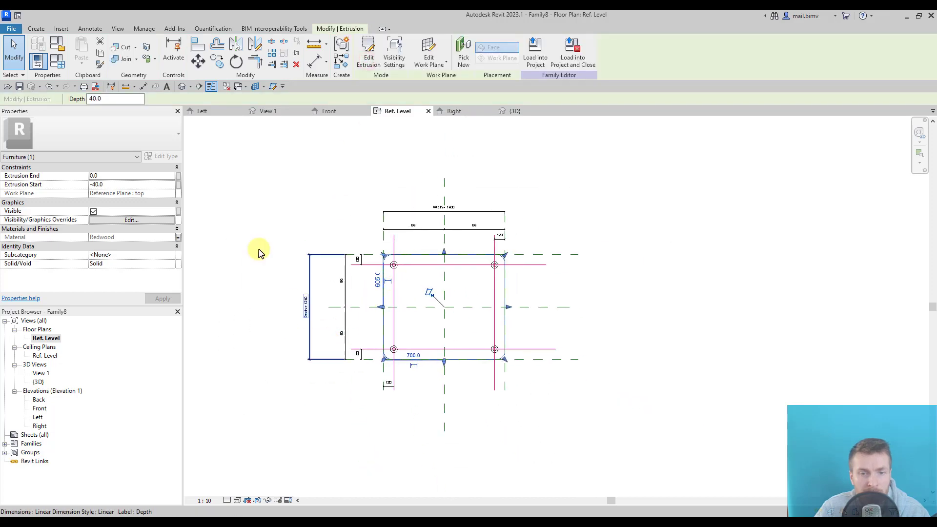
Step: In the default 3D view, flex Radius table top to 80, then 0, which fails as too short
left_click(183, 87)
left_click(335, 391)
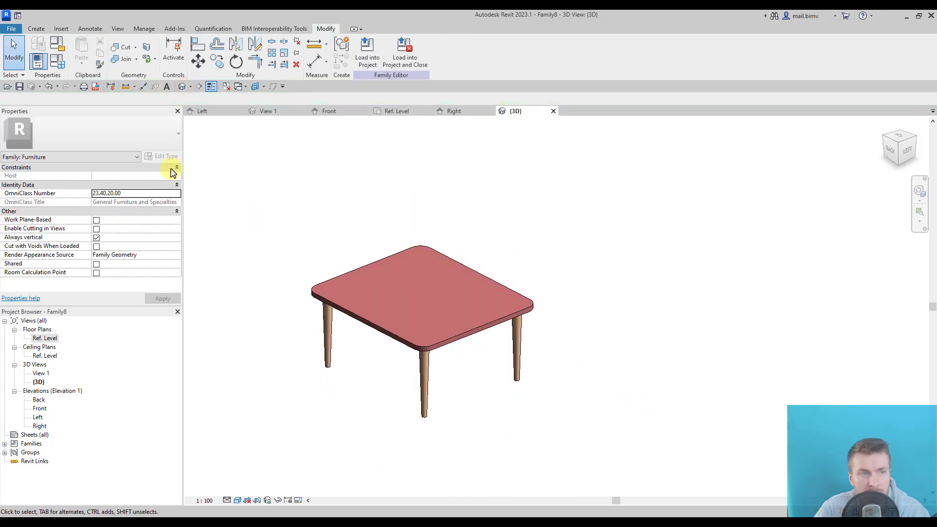
left_click(57, 67)
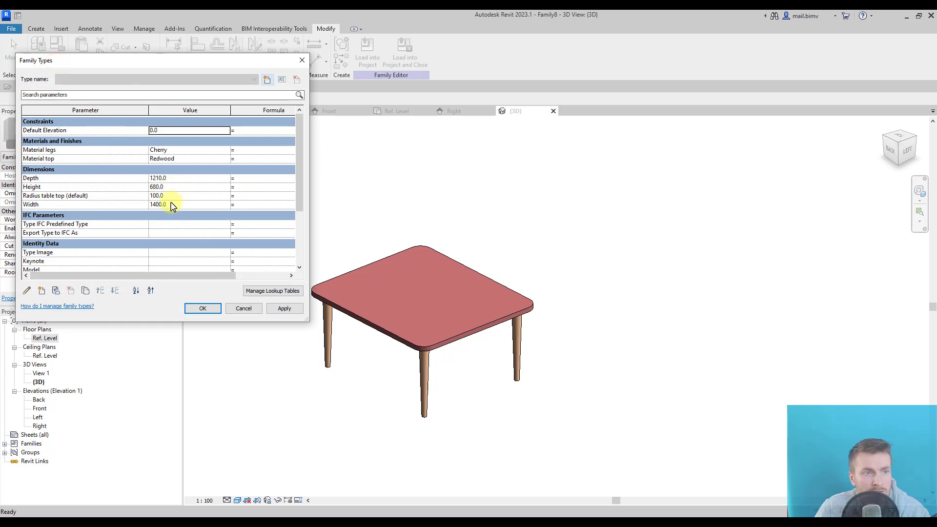
left_click(170, 196)
left_click(283, 309)
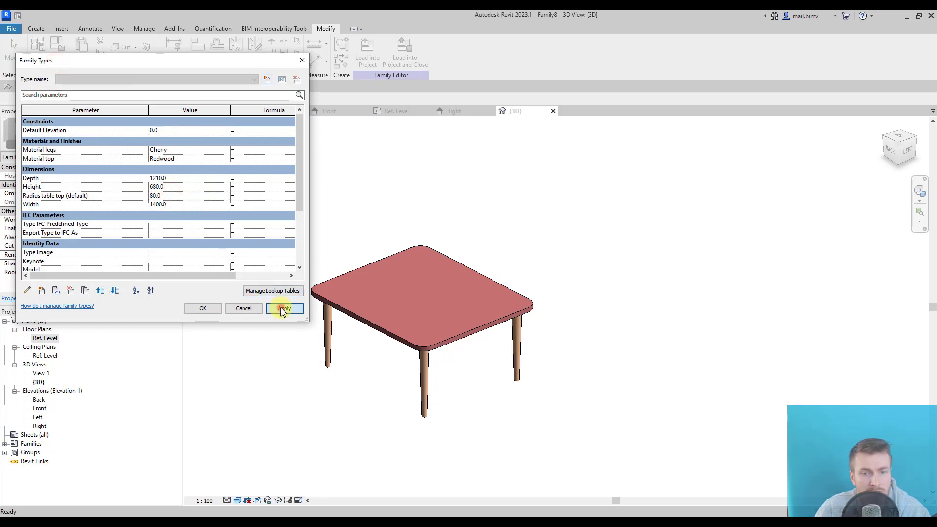
left_click(177, 196)
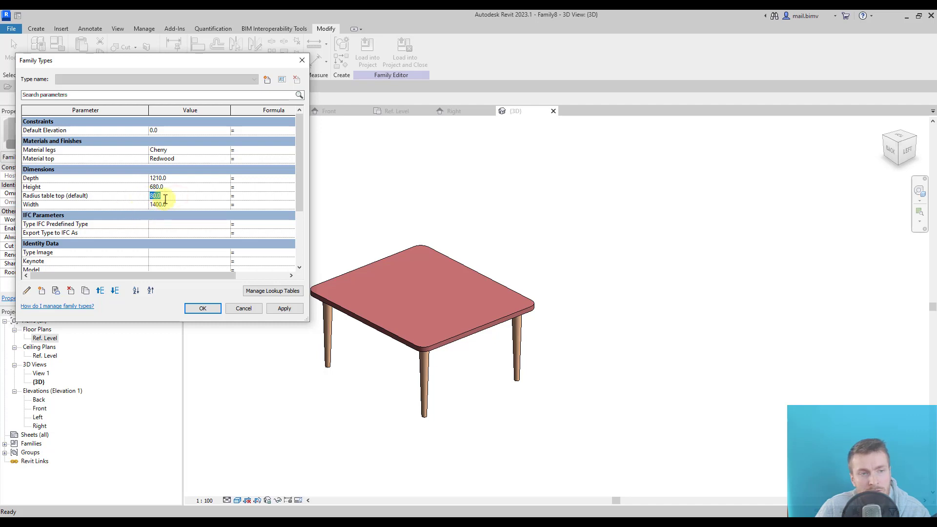
left_click(281, 308)
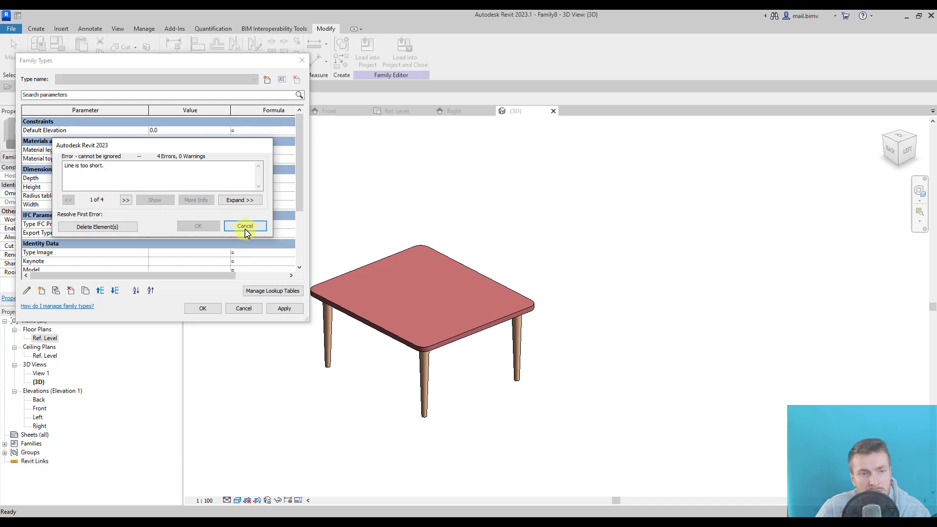
left_click(246, 226)
Step: Apply corner radii 20, 50 and 80, then keep Radius table top at 120
left_click(178, 196)
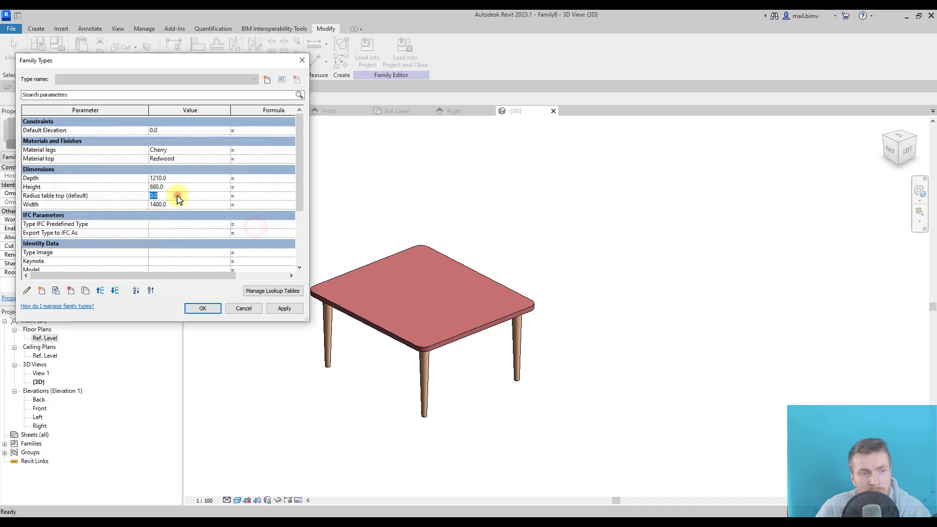
left_click(278, 310)
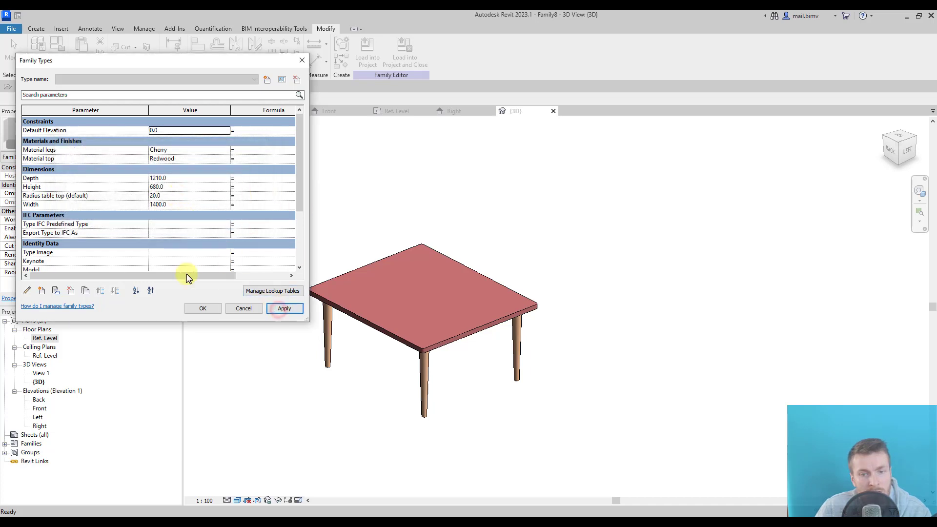
left_click(175, 196)
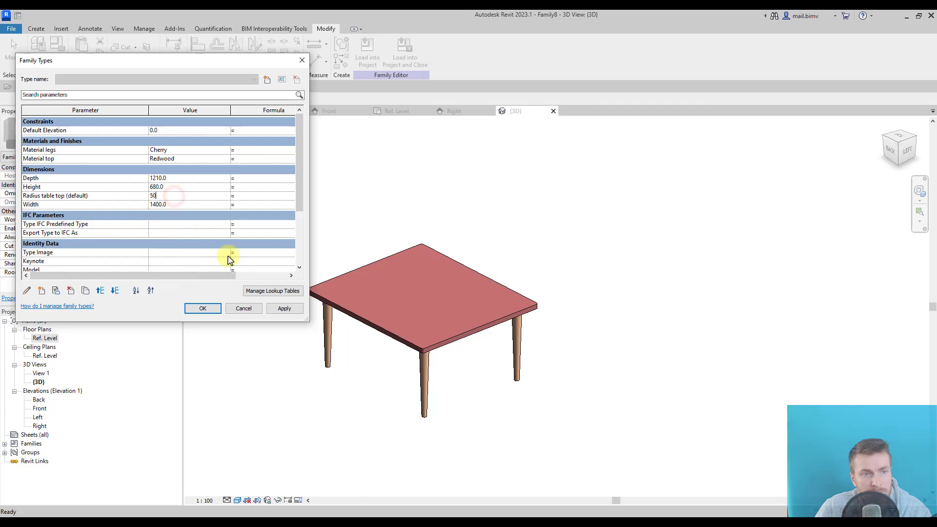
left_click(283, 309)
left_click(197, 197)
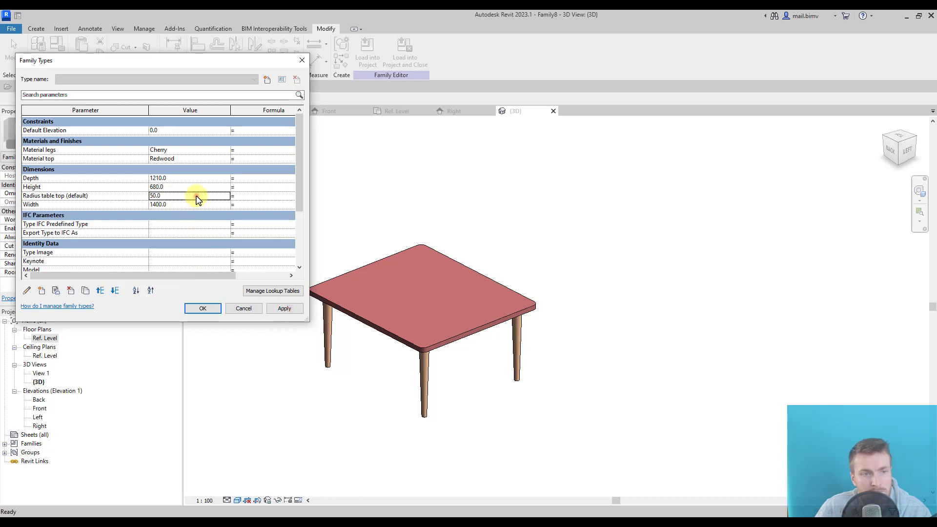
type("80")
left_click(284, 308)
left_click(186, 197)
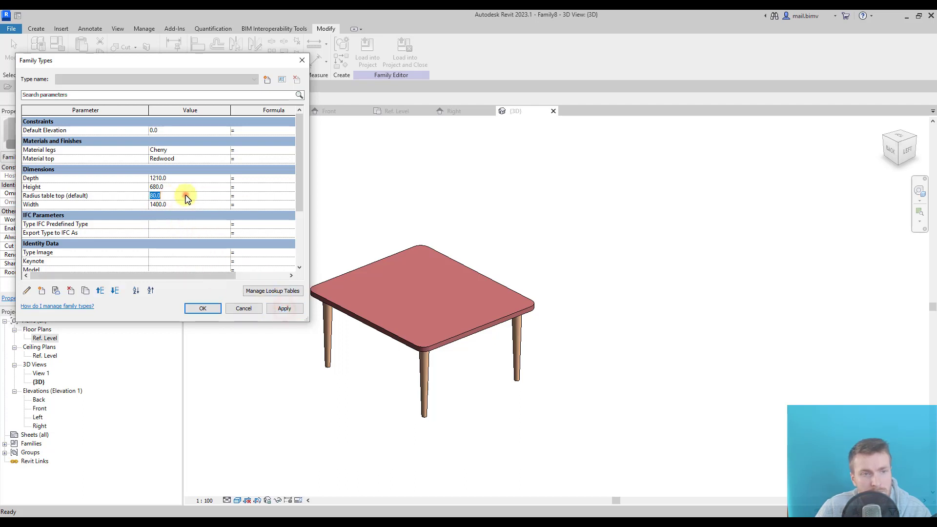
type("120")
left_click(283, 309)
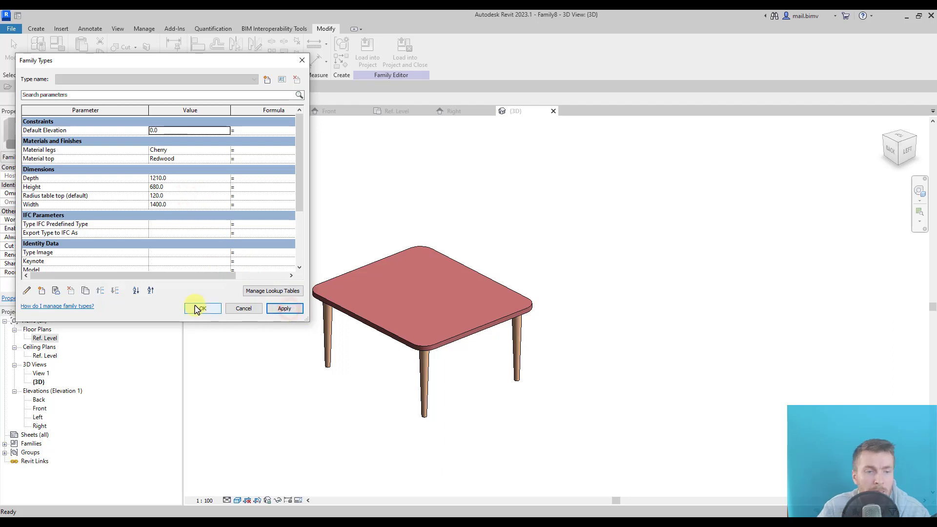
left_click(198, 308)
Step: Orbit to inspect the rounded tabletop, then start a new Sweep from the Create tab
middle_click_drag(272, 366, 374, 361, "shift")
middle_click_drag(262, 324, 422, 338)
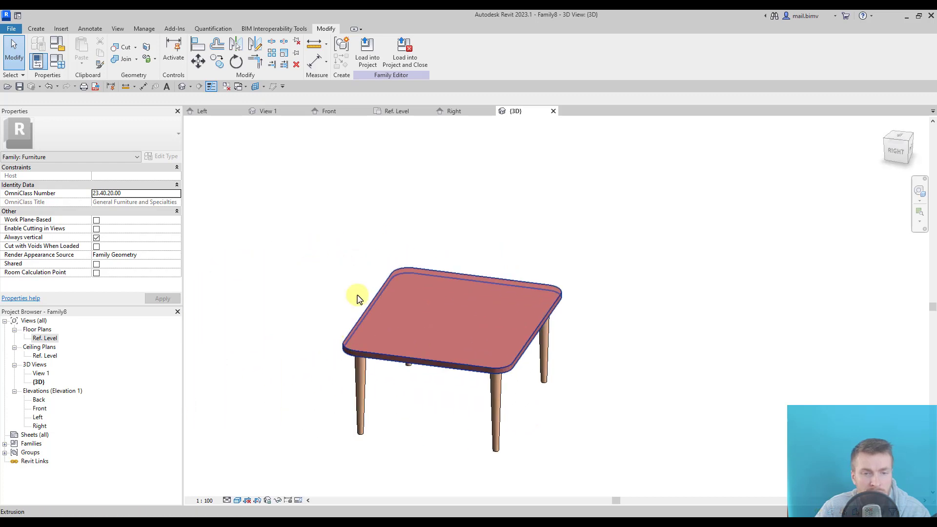
scroll(496, 303, "up", 3)
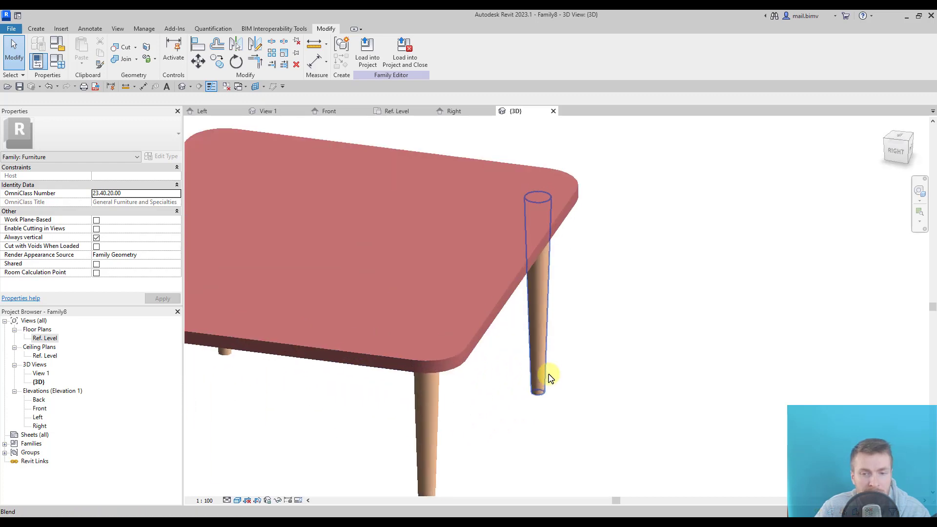
left_click(36, 29)
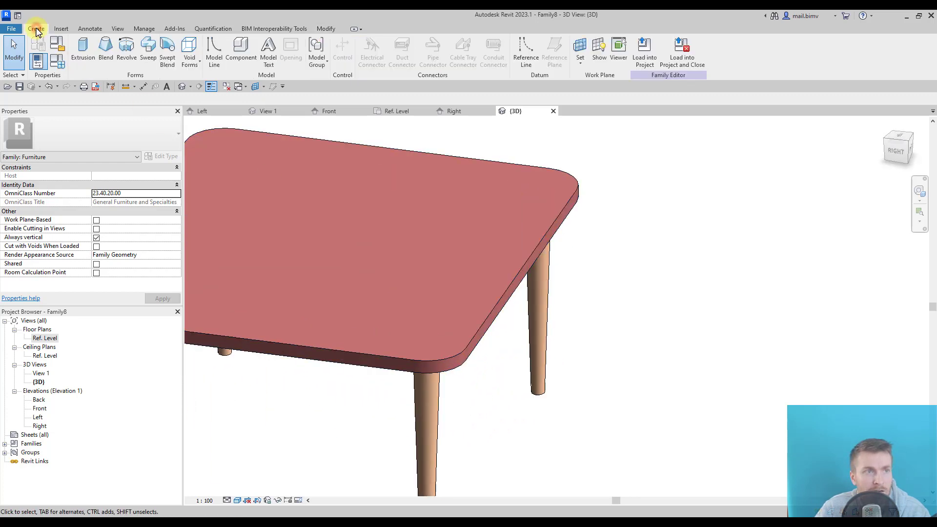
left_click(147, 50)
scroll(478, 283, "down", 3)
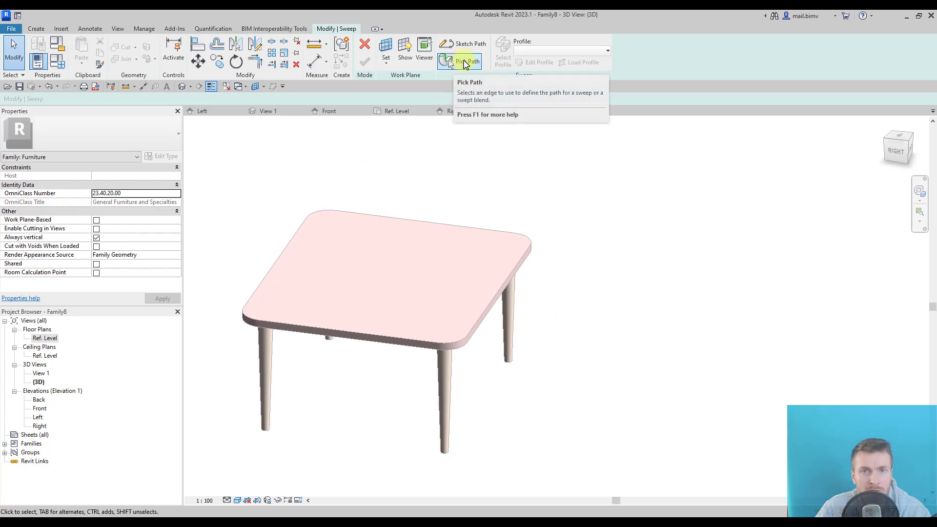
Step: Pick the tabletop's top back, left and further edges as the sweep path
left_click(462, 61)
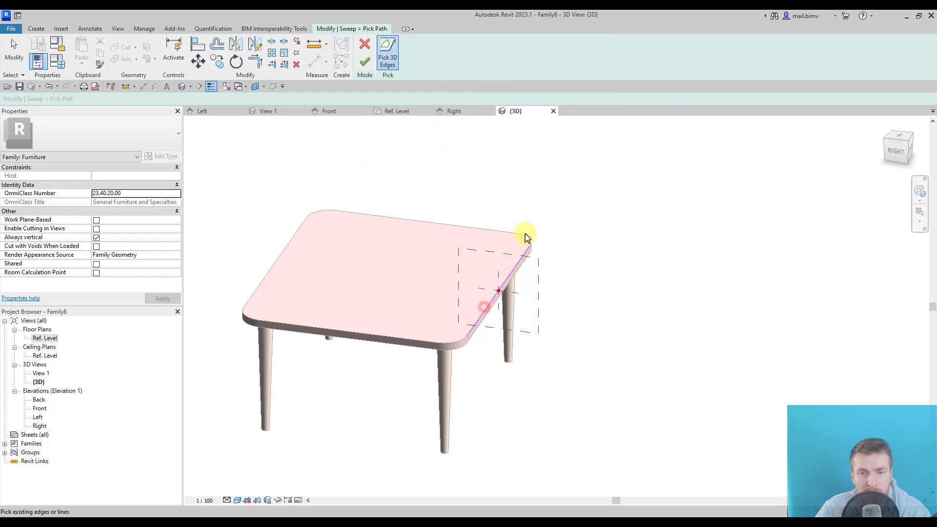
left_click(496, 236)
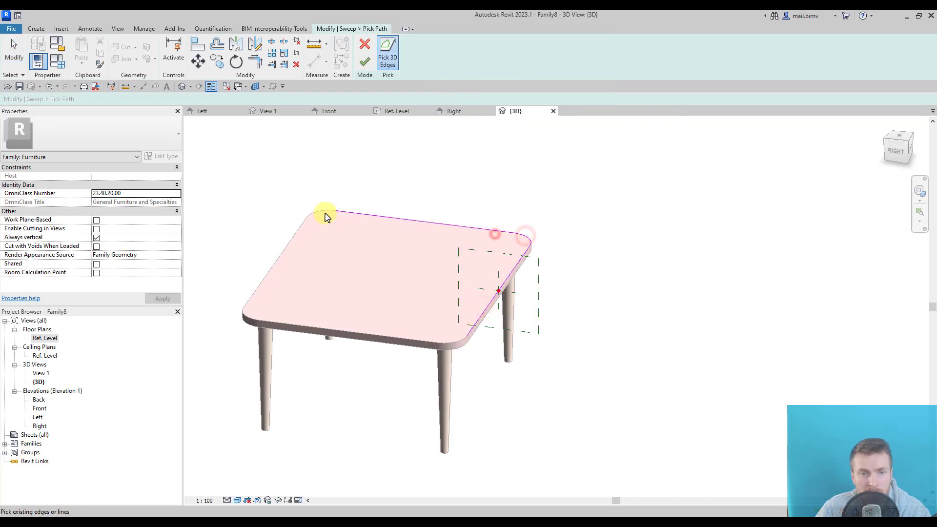
left_click(284, 246)
left_click(248, 317)
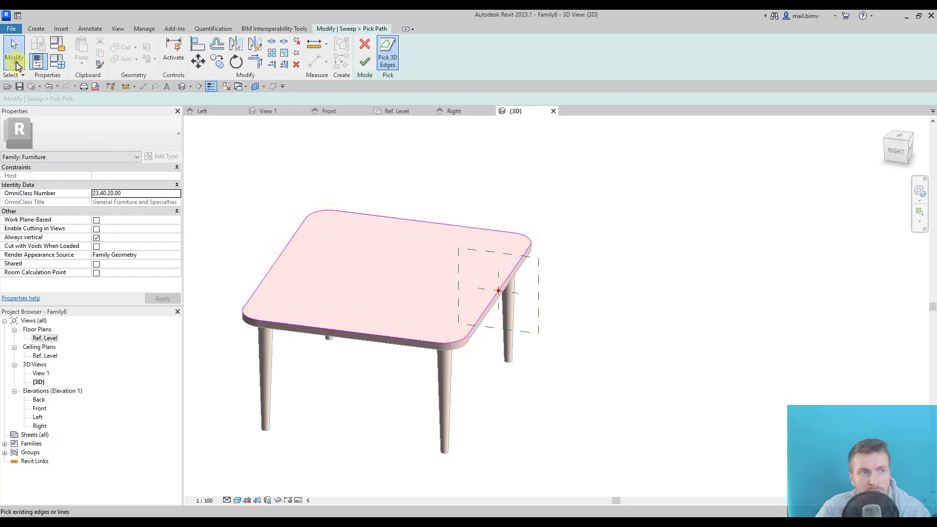
Step: End picking the path and move the sweep's profile plane toward the table's left edge
left_click(14, 61)
left_click(505, 333)
mouse_move(504, 333)
middle_mouse_down("shift")
mouse_move(554, 349)
mouse_move(351, 345)
mouse_move(508, 318)
mouse_move(518, 322)
mouse_move(513, 347)
middle_mouse_up("shift")
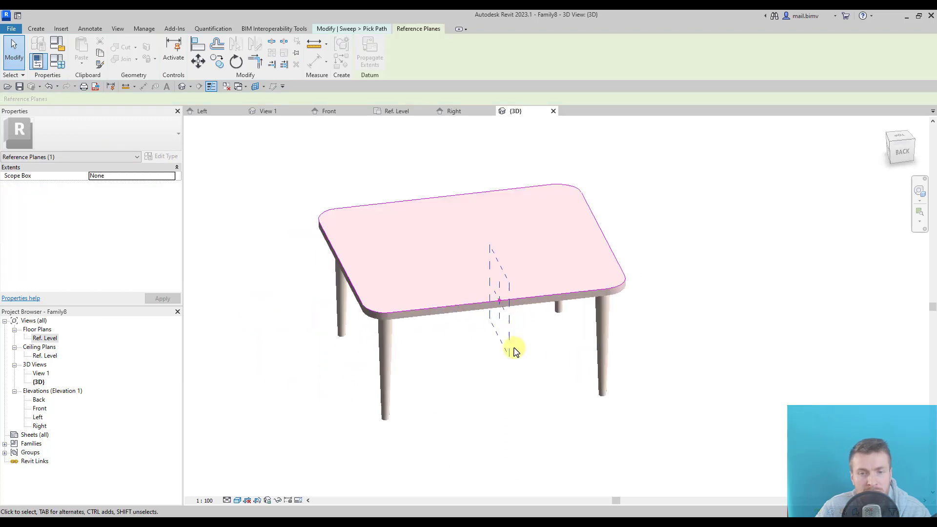
middle_click_drag(432, 383, 459, 392, "shift")
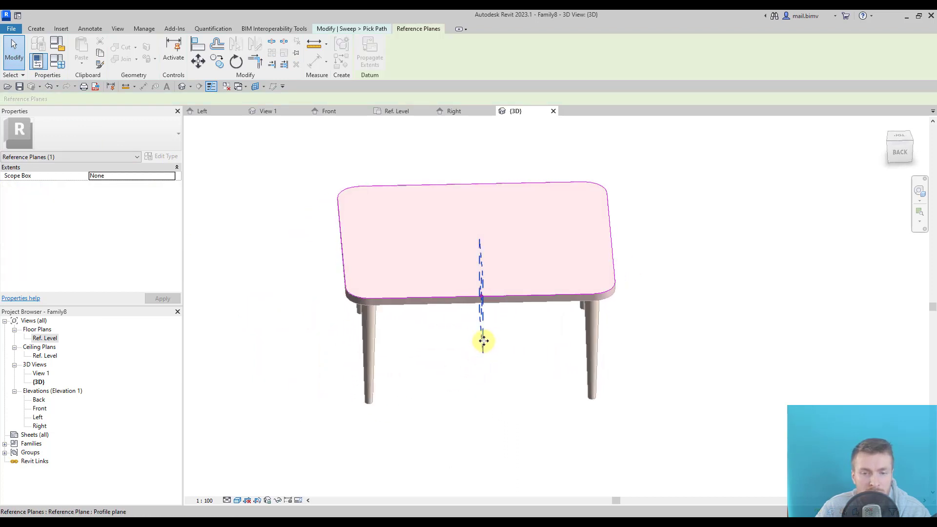
left_click_drag(481, 331, 352, 323)
key("Escape")
middle_click_drag(290, 405, 401, 376, "shift")
Step: Check the Front elevation, then in 3D slide the profile plane along the tabletop edge
double_click(35, 410)
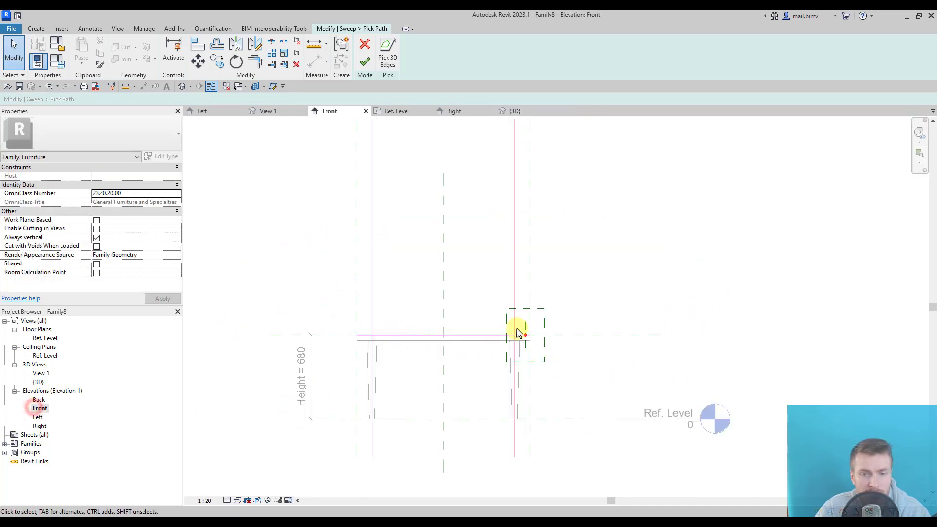
scroll(538, 358, "down", 3)
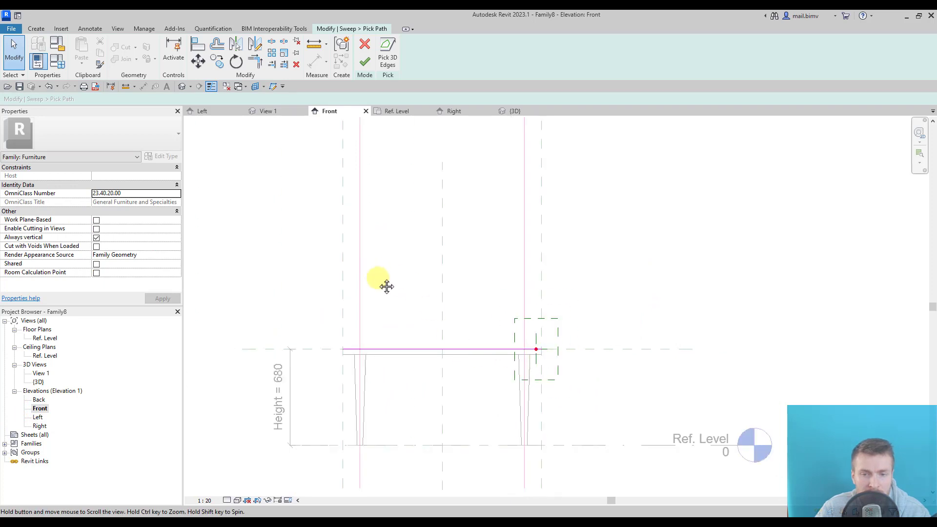
middle_click_drag(385, 287, 443, 366)
left_click(181, 87)
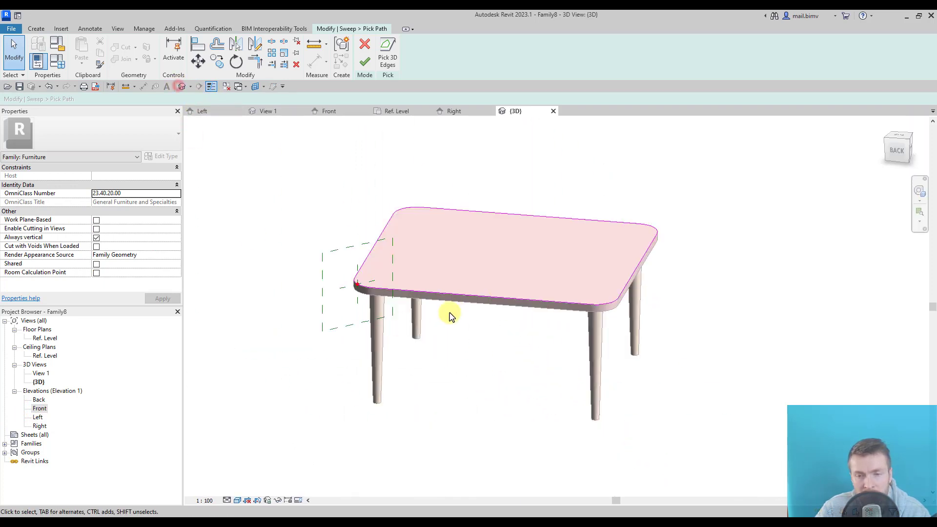
left_click(343, 291)
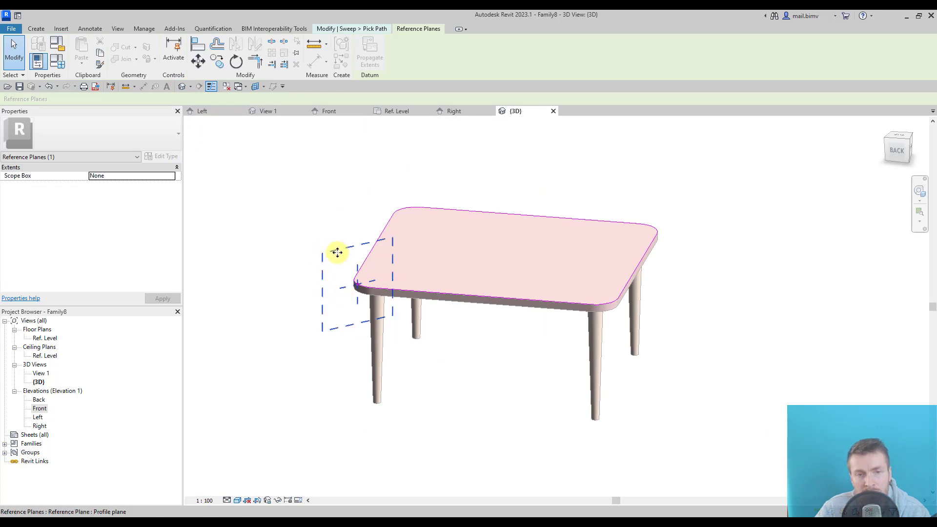
left_click_drag(335, 252, 455, 299)
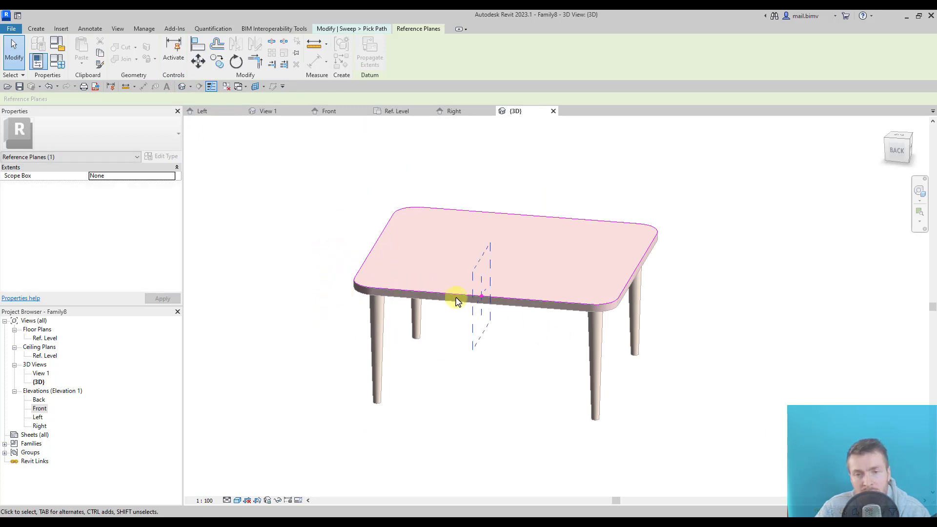
Step: Finish the sweep path and show the profile plane in the Left elevation
double_click(37, 418)
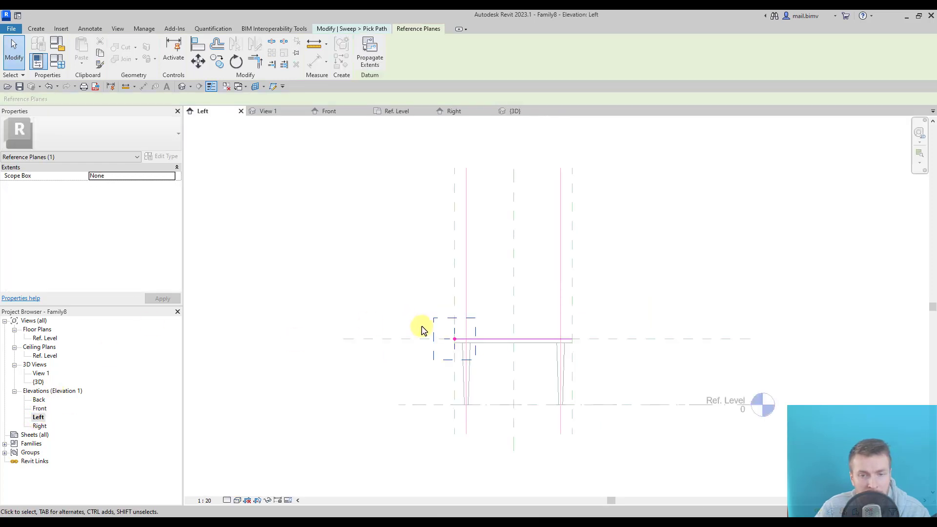
scroll(423, 341, "up", 5)
scroll(359, 325, "up", 3)
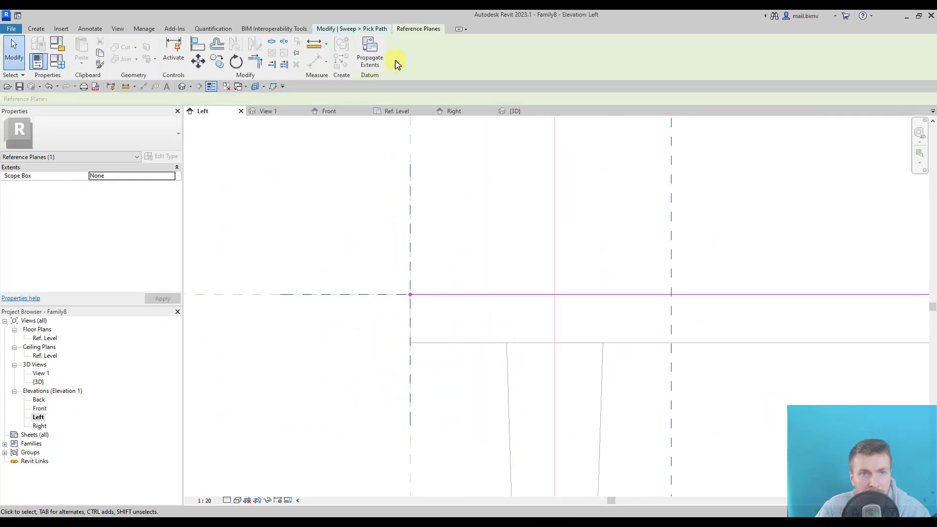
left_click(382, 30)
Step: Sketch a rectangular sweep profile from the plane intersection down below the tabletop
left_click(363, 62)
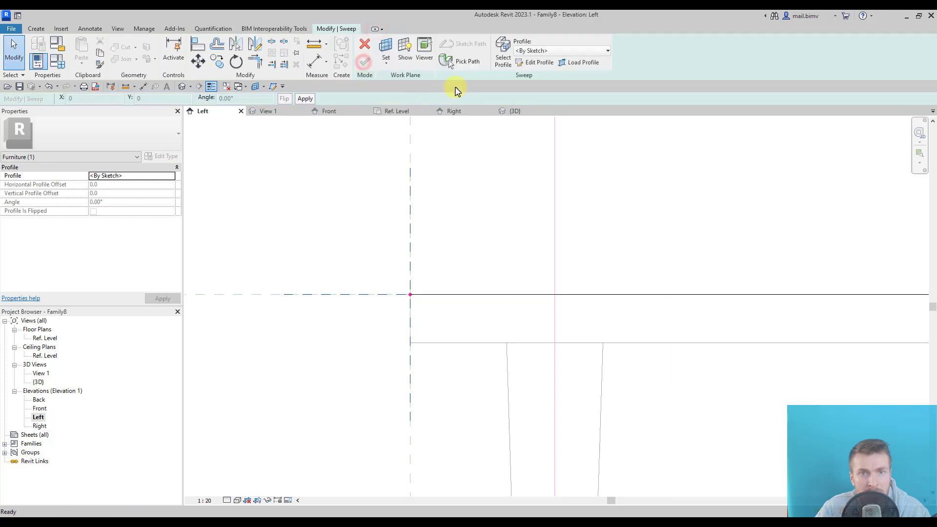
left_click(528, 65)
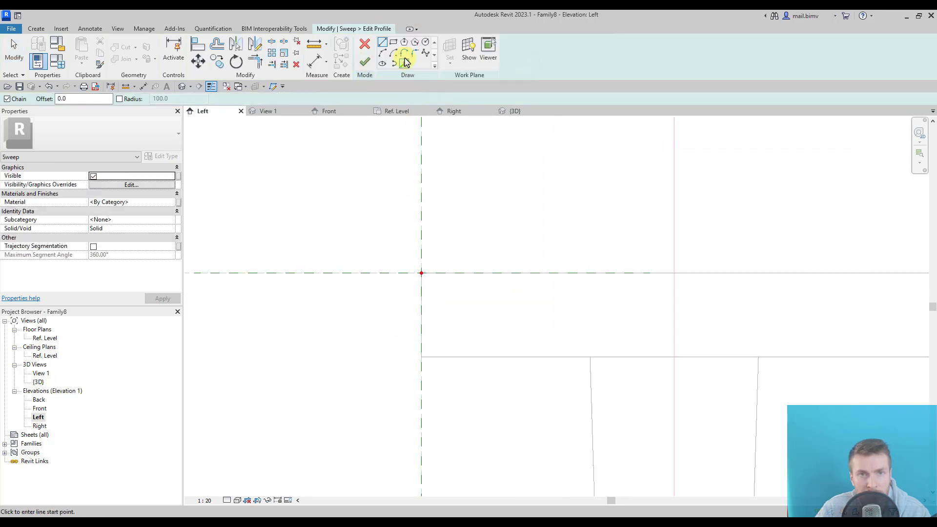
left_click(393, 43)
left_click(422, 273)
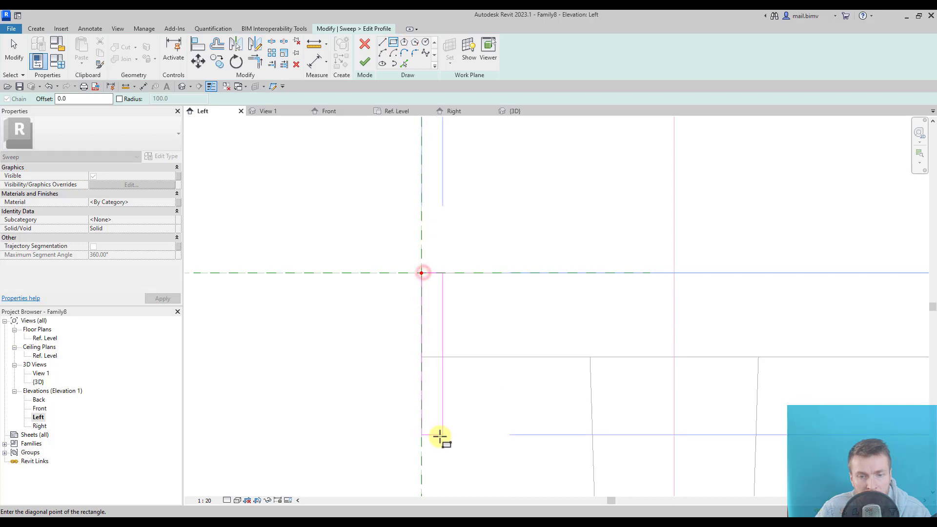
left_click(432, 399)
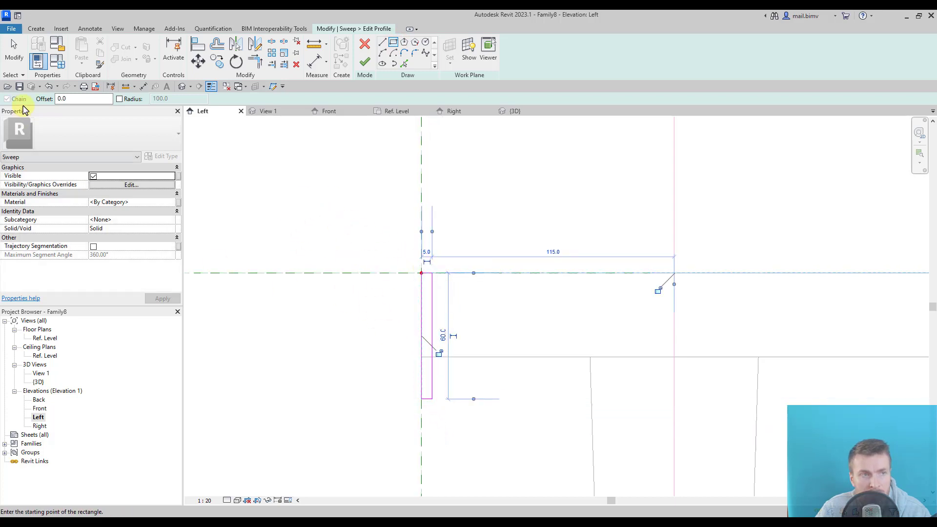
left_click(14, 51)
Step: Change the profile rectangle's width from 5 to 8 and finish the laminate edge sweep
left_click(433, 323)
left_click(427, 254)
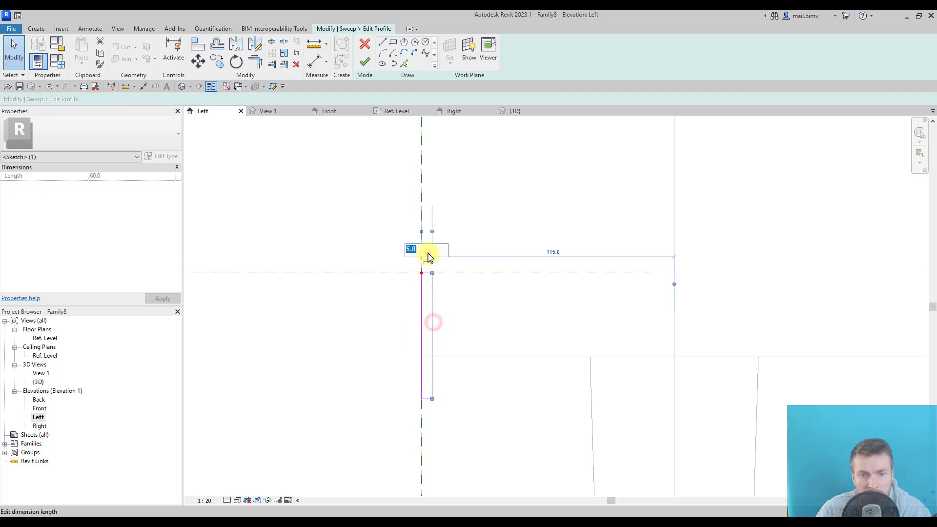
type("8")
key("Return")
left_click(387, 393)
scroll(387, 393, "down", 3)
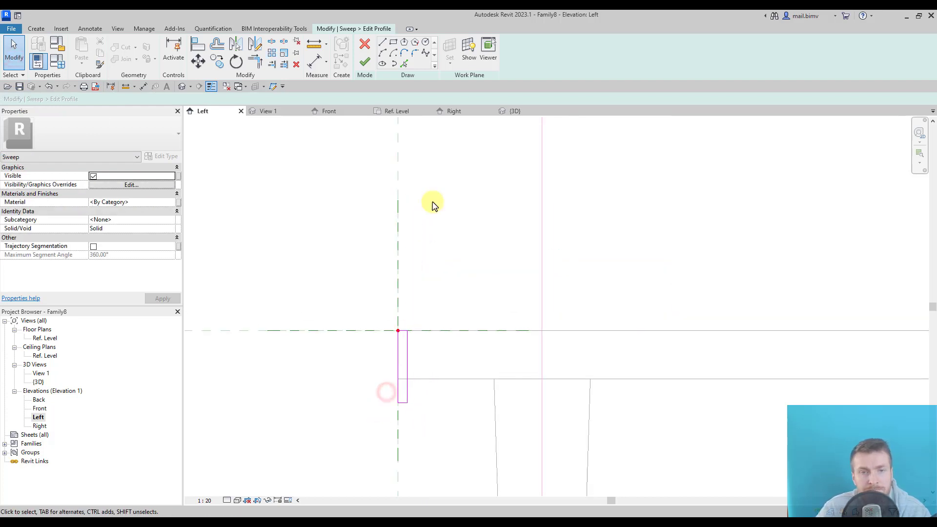
left_click(367, 69)
left_click(365, 66)
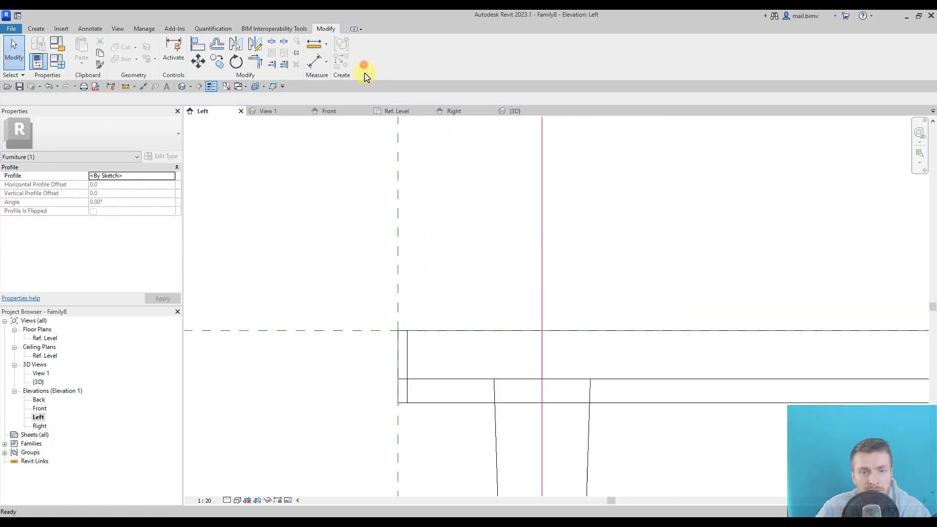
Step: In the default 3D view, use Geometry > Join on the edge sweep and the tabletop
left_click(181, 88)
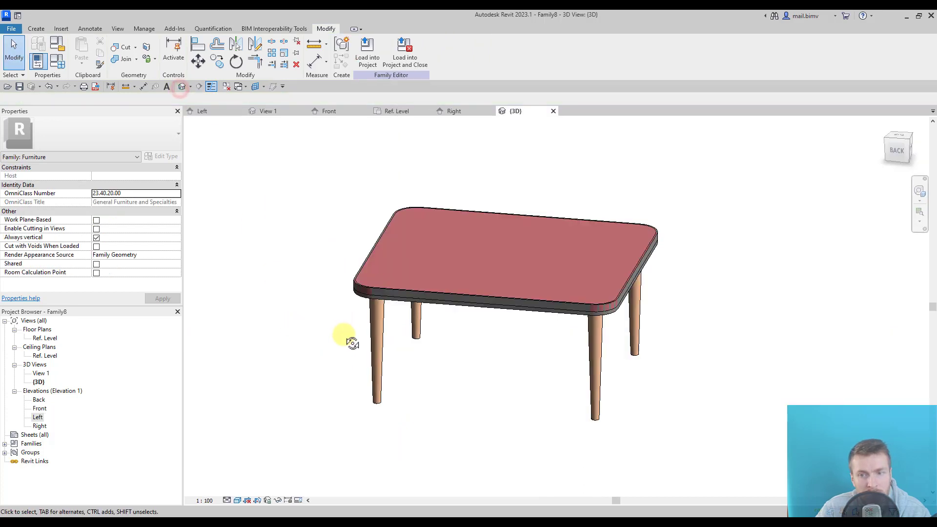
middle_click_drag(352, 341, 453, 385, "shift")
scroll(404, 383, "up", 5)
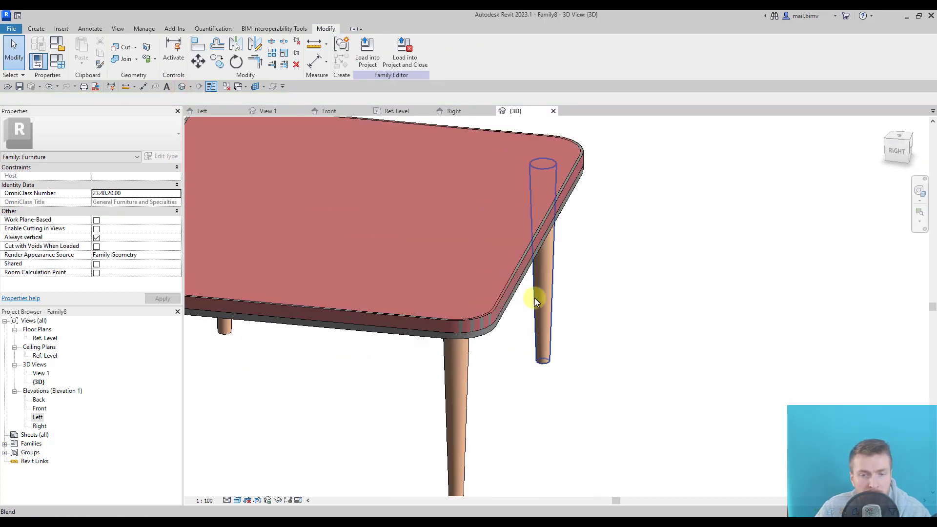
scroll(424, 378, "down", 3)
middle_click_drag(497, 391, 595, 422, "shift")
scroll(594, 423, "up", 2)
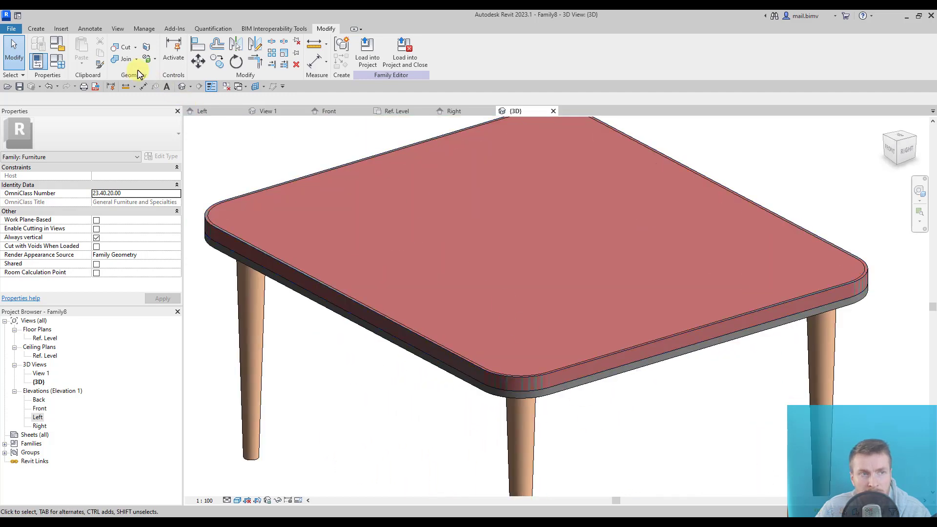
left_click(128, 59)
left_click(563, 389)
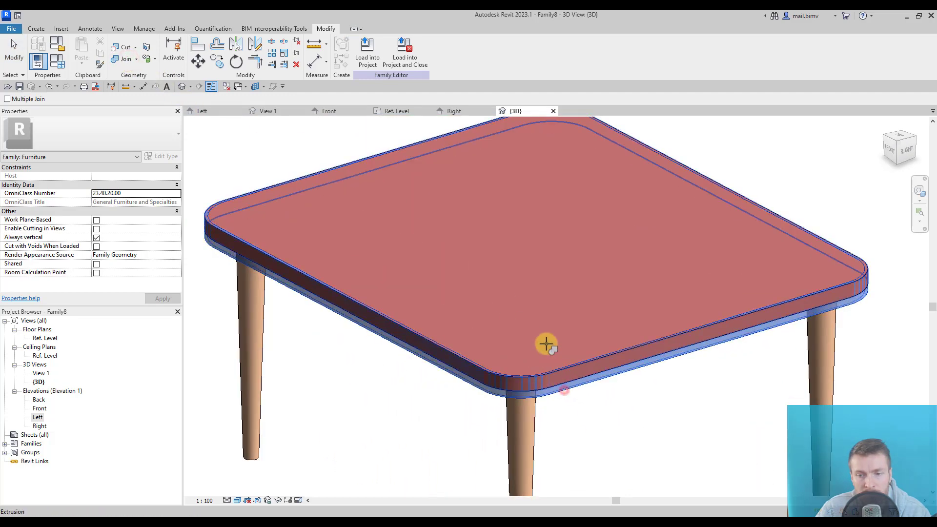
left_click(540, 343)
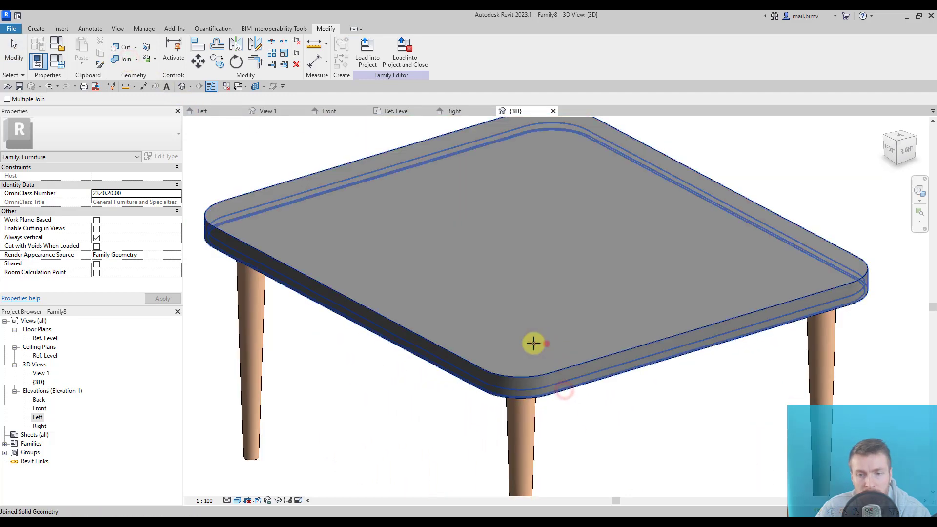
Step: Join the tabletop extrusion and the edge sweep into one solid
left_click(591, 379)
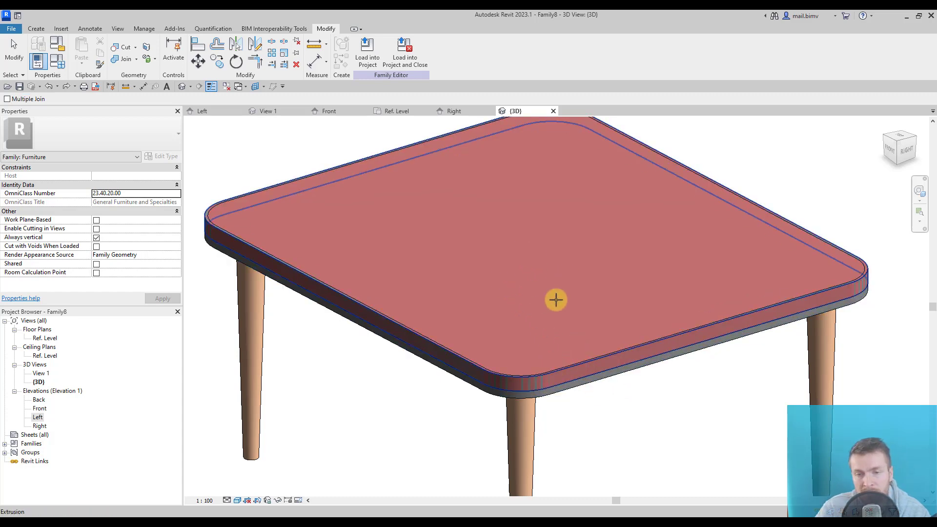
left_click(542, 285)
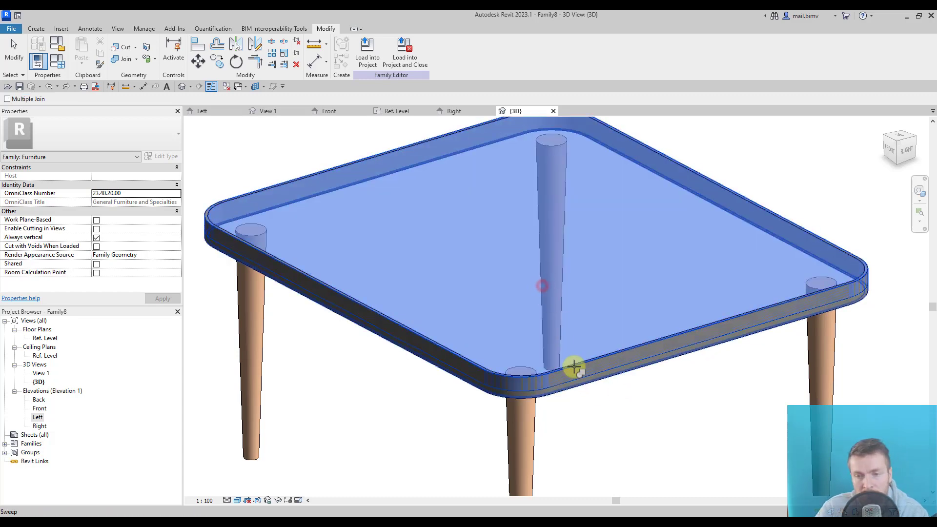
left_click(576, 372)
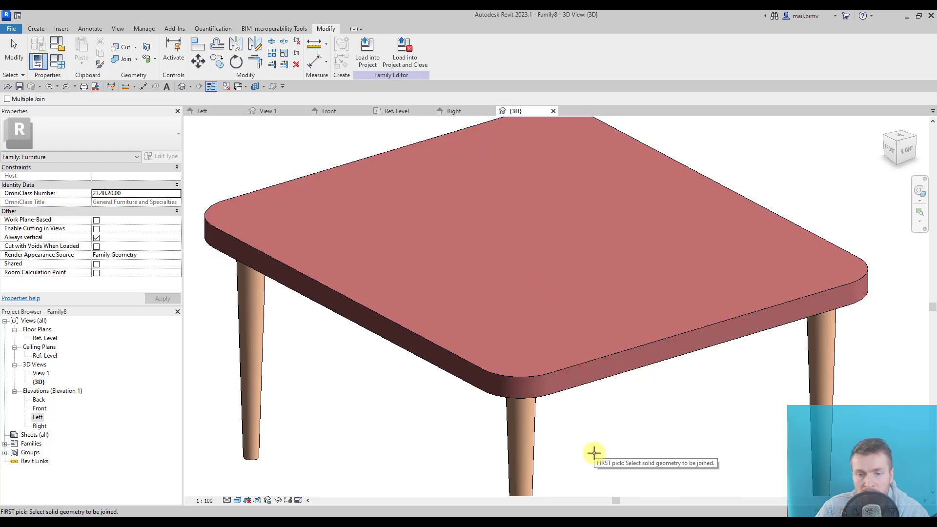
left_click(13, 59)
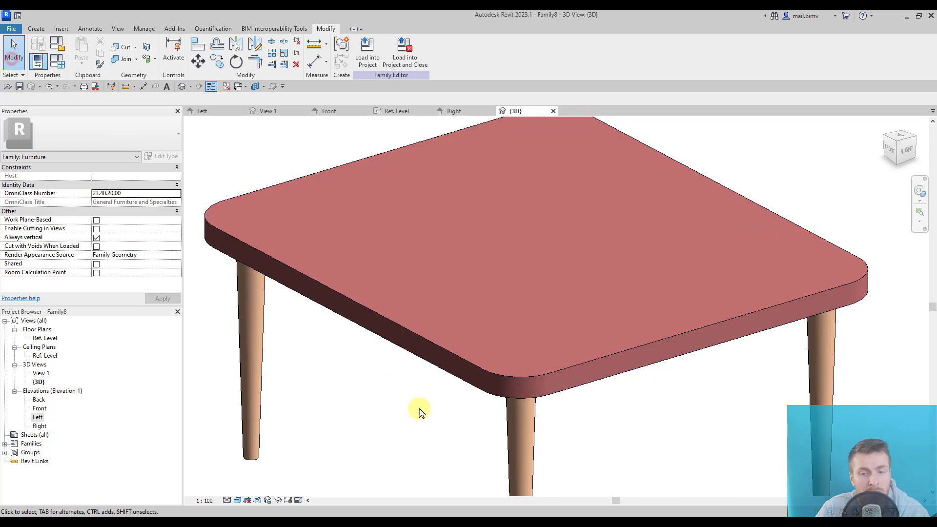
Step: Compare the tabletop's and edge sweep's Material properties to confirm both use Redwood
scroll(419, 408, "down", 3)
middle_click_drag(349, 415, 452, 391, "shift")
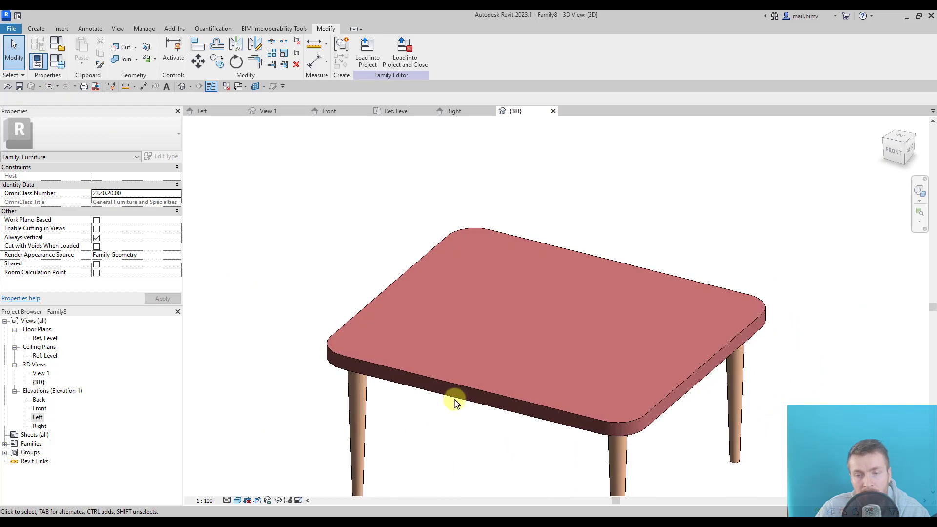
left_click(452, 390)
left_click(512, 331)
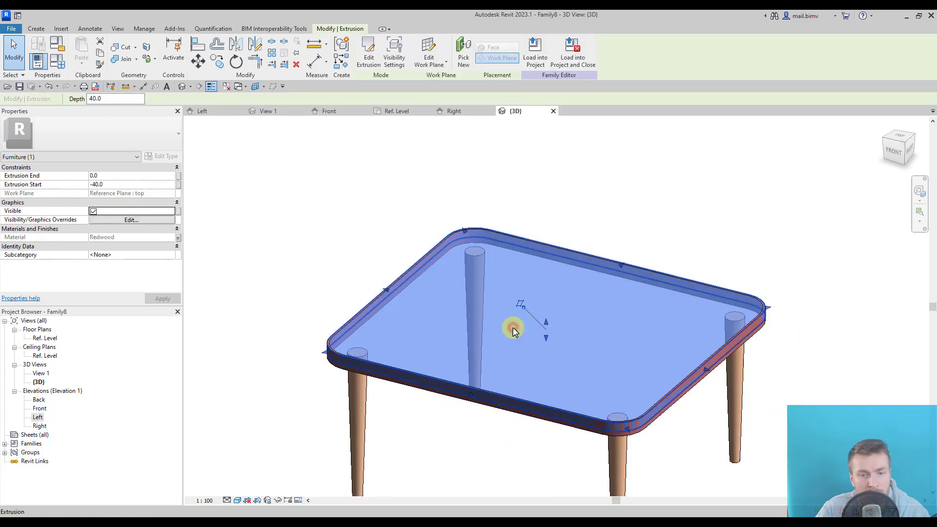
left_click(436, 428)
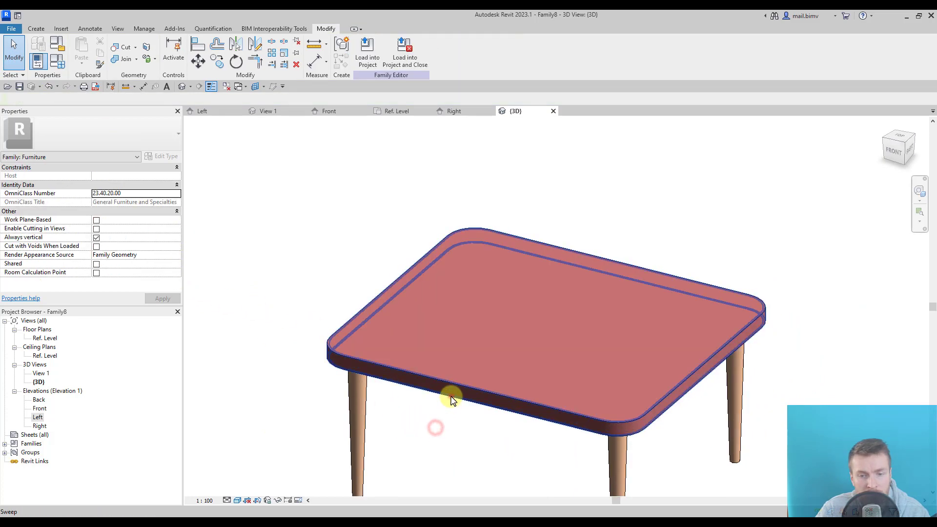
left_click(449, 399)
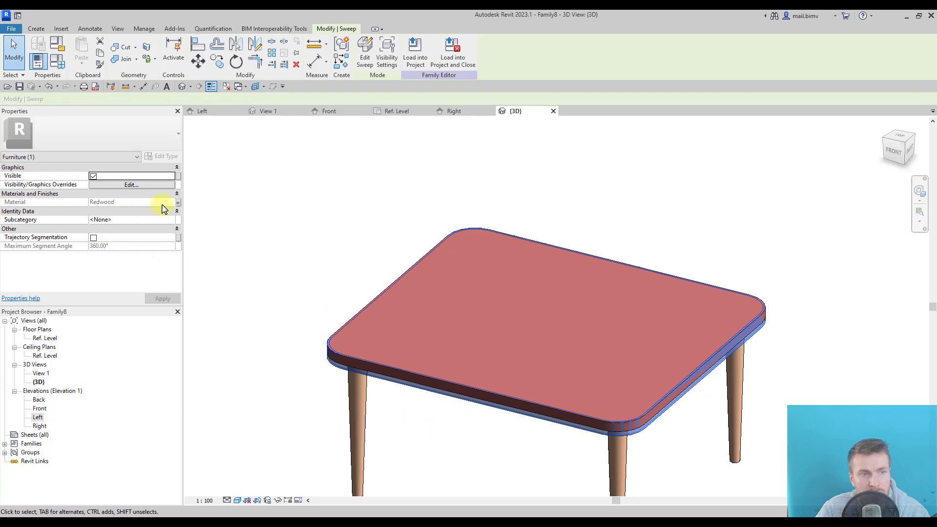